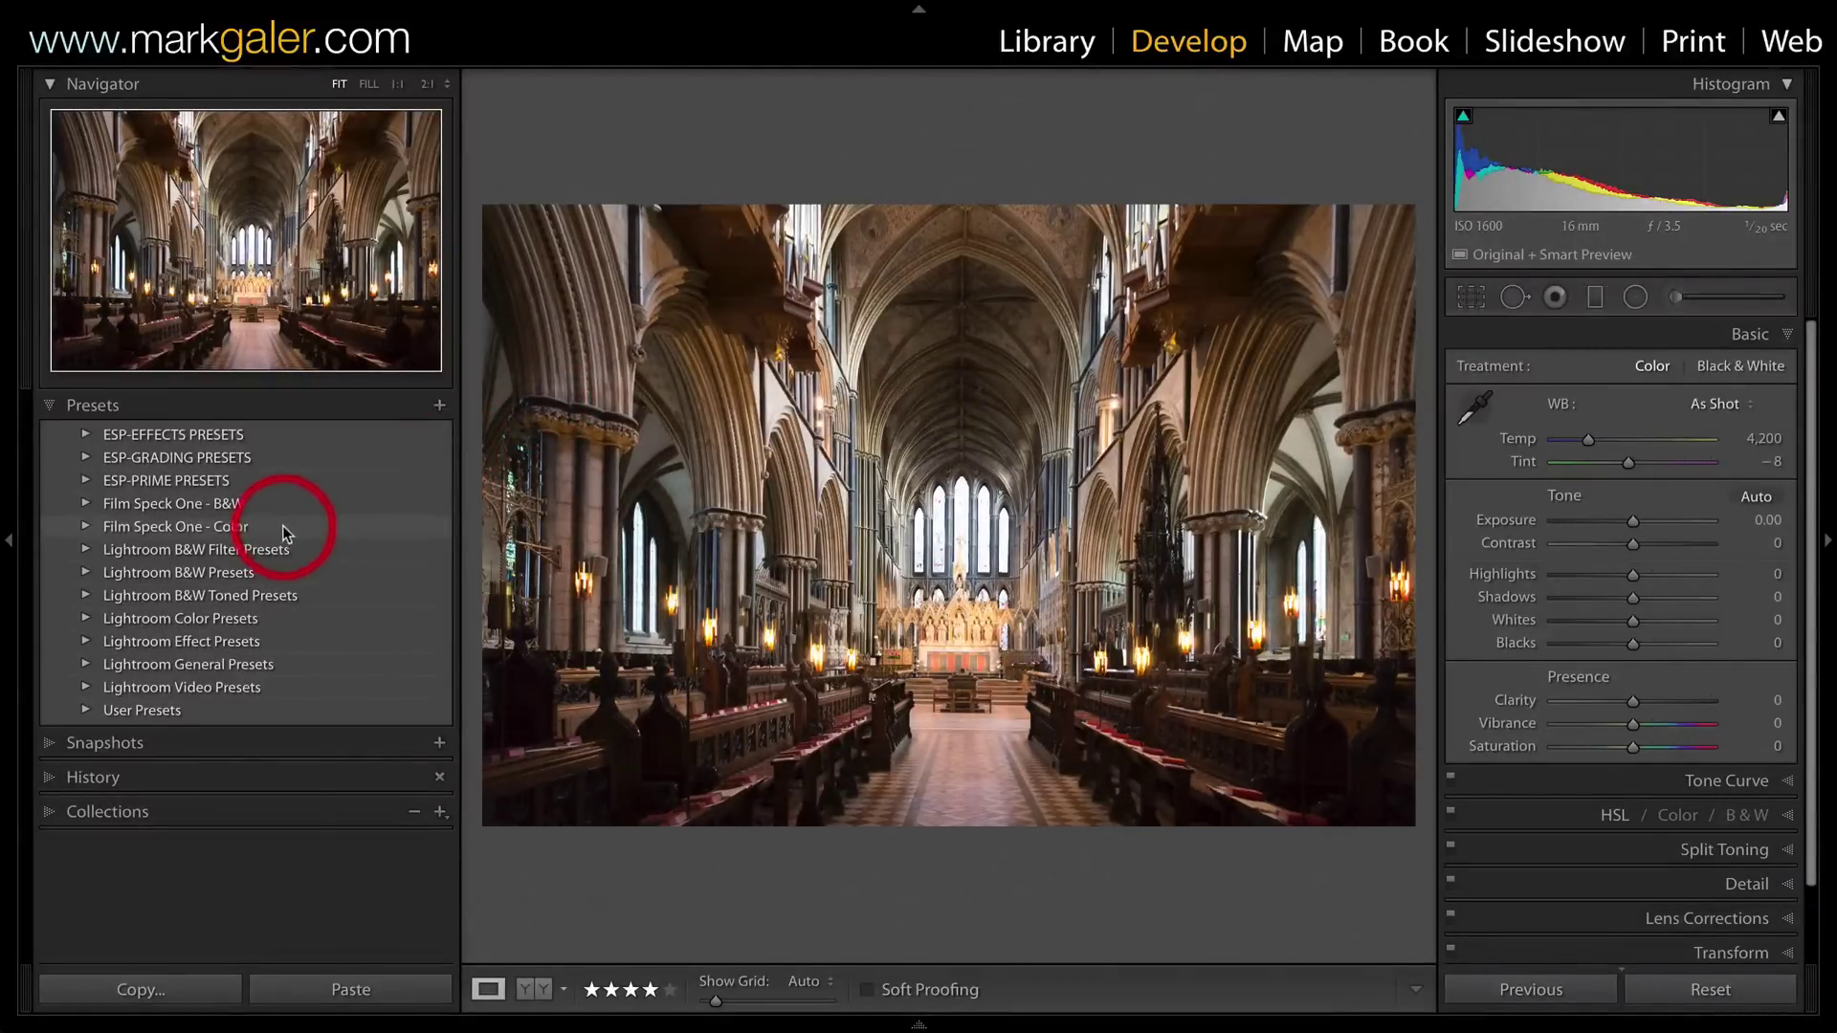
Apply the Aged Photo color preset and review its Basic and HSL Hue, Saturation, Luminance values.
left_click(86, 620)
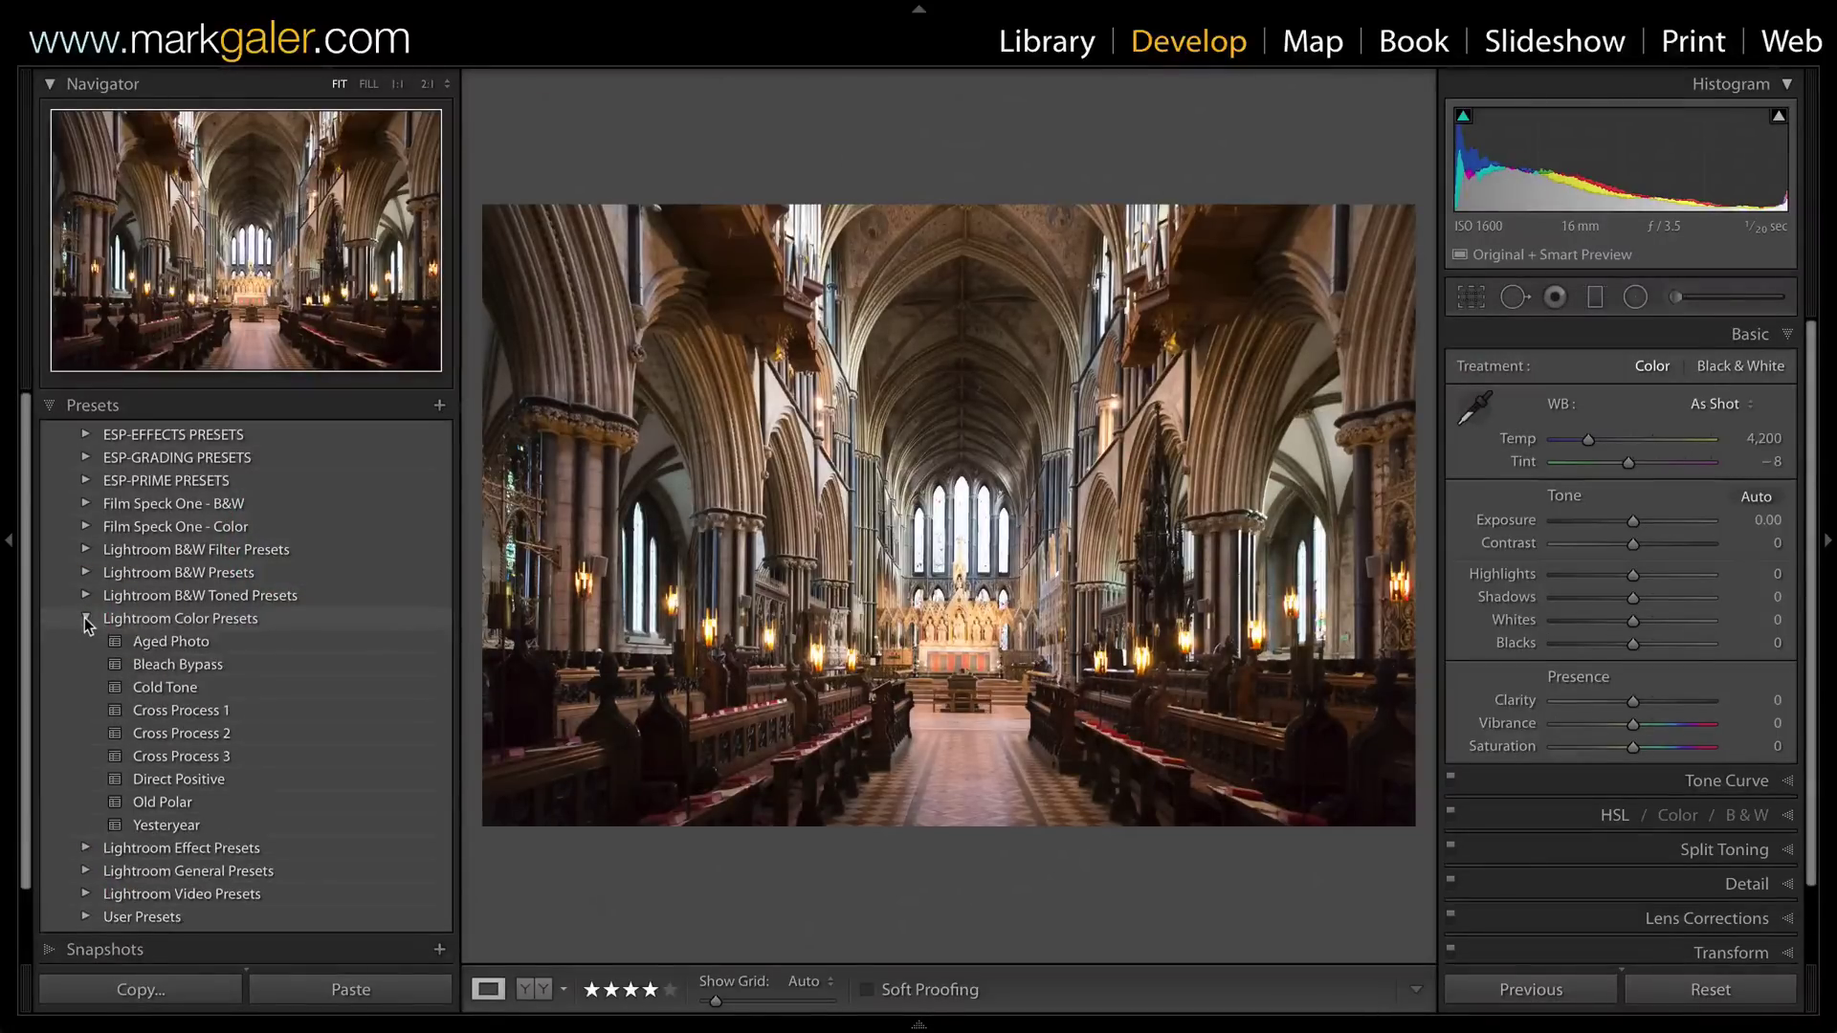
left_click(218, 651)
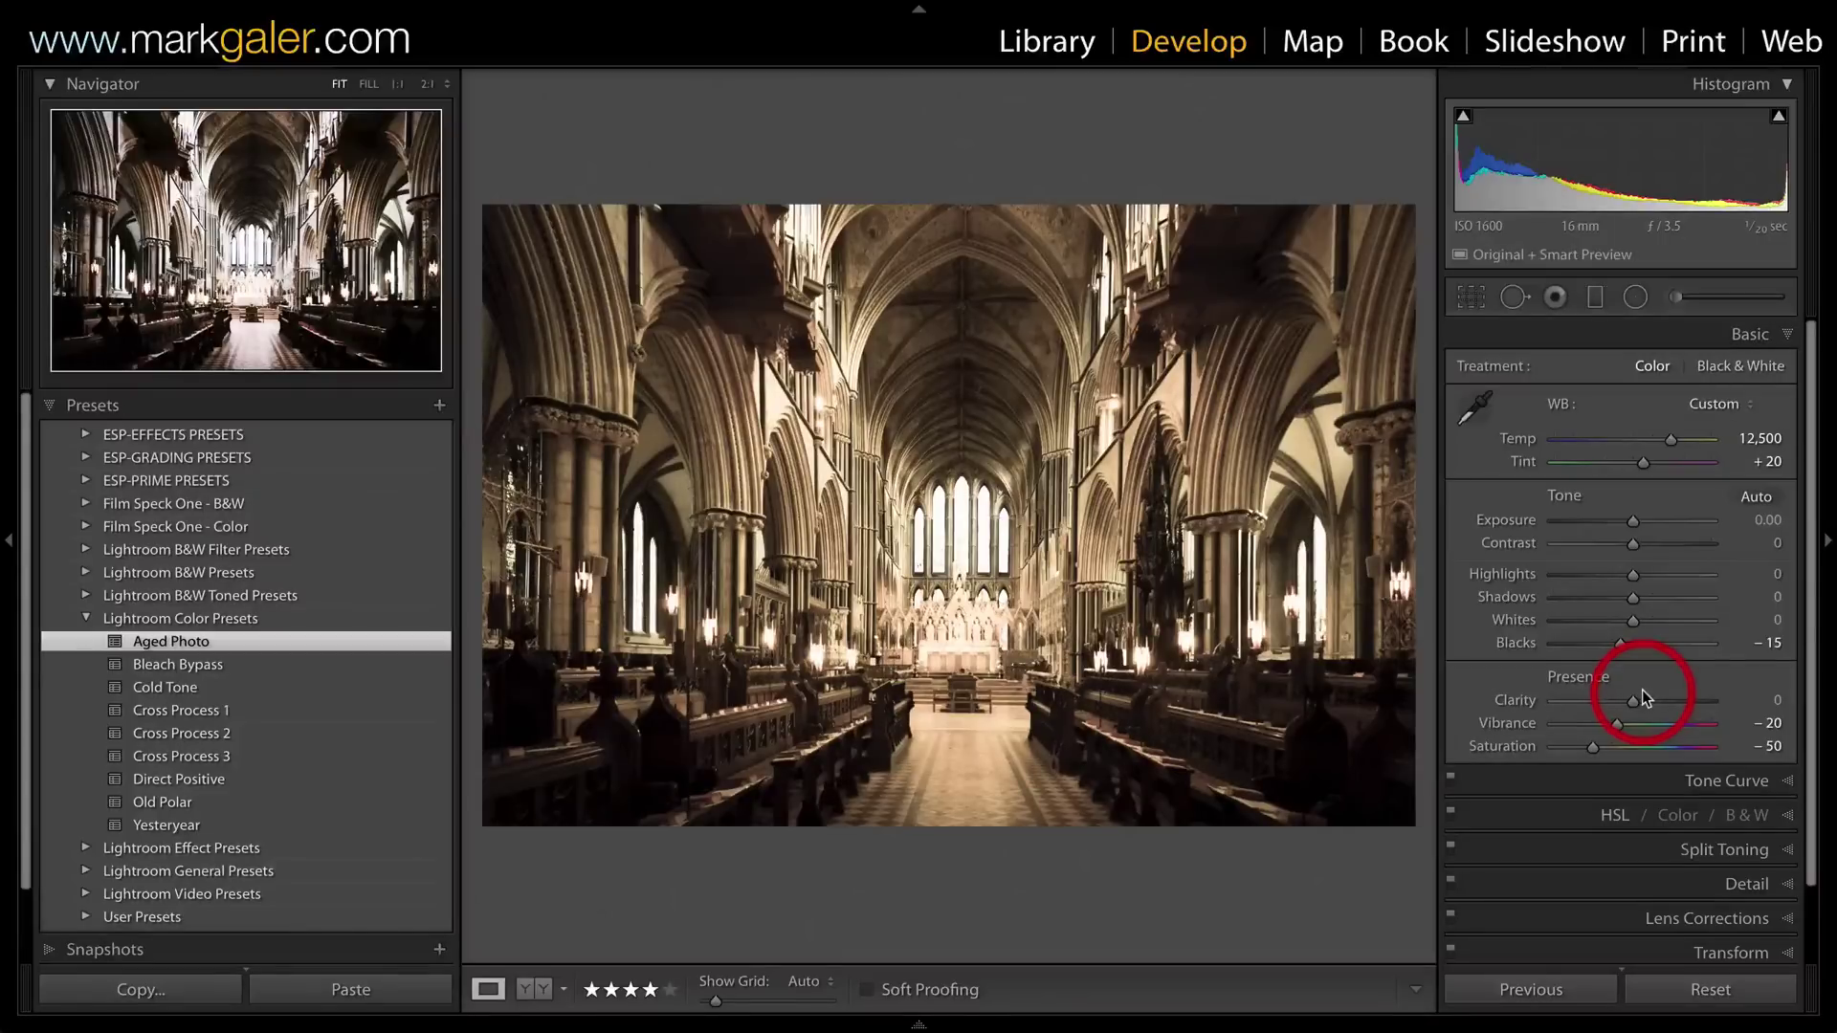
left_click(1561, 811)
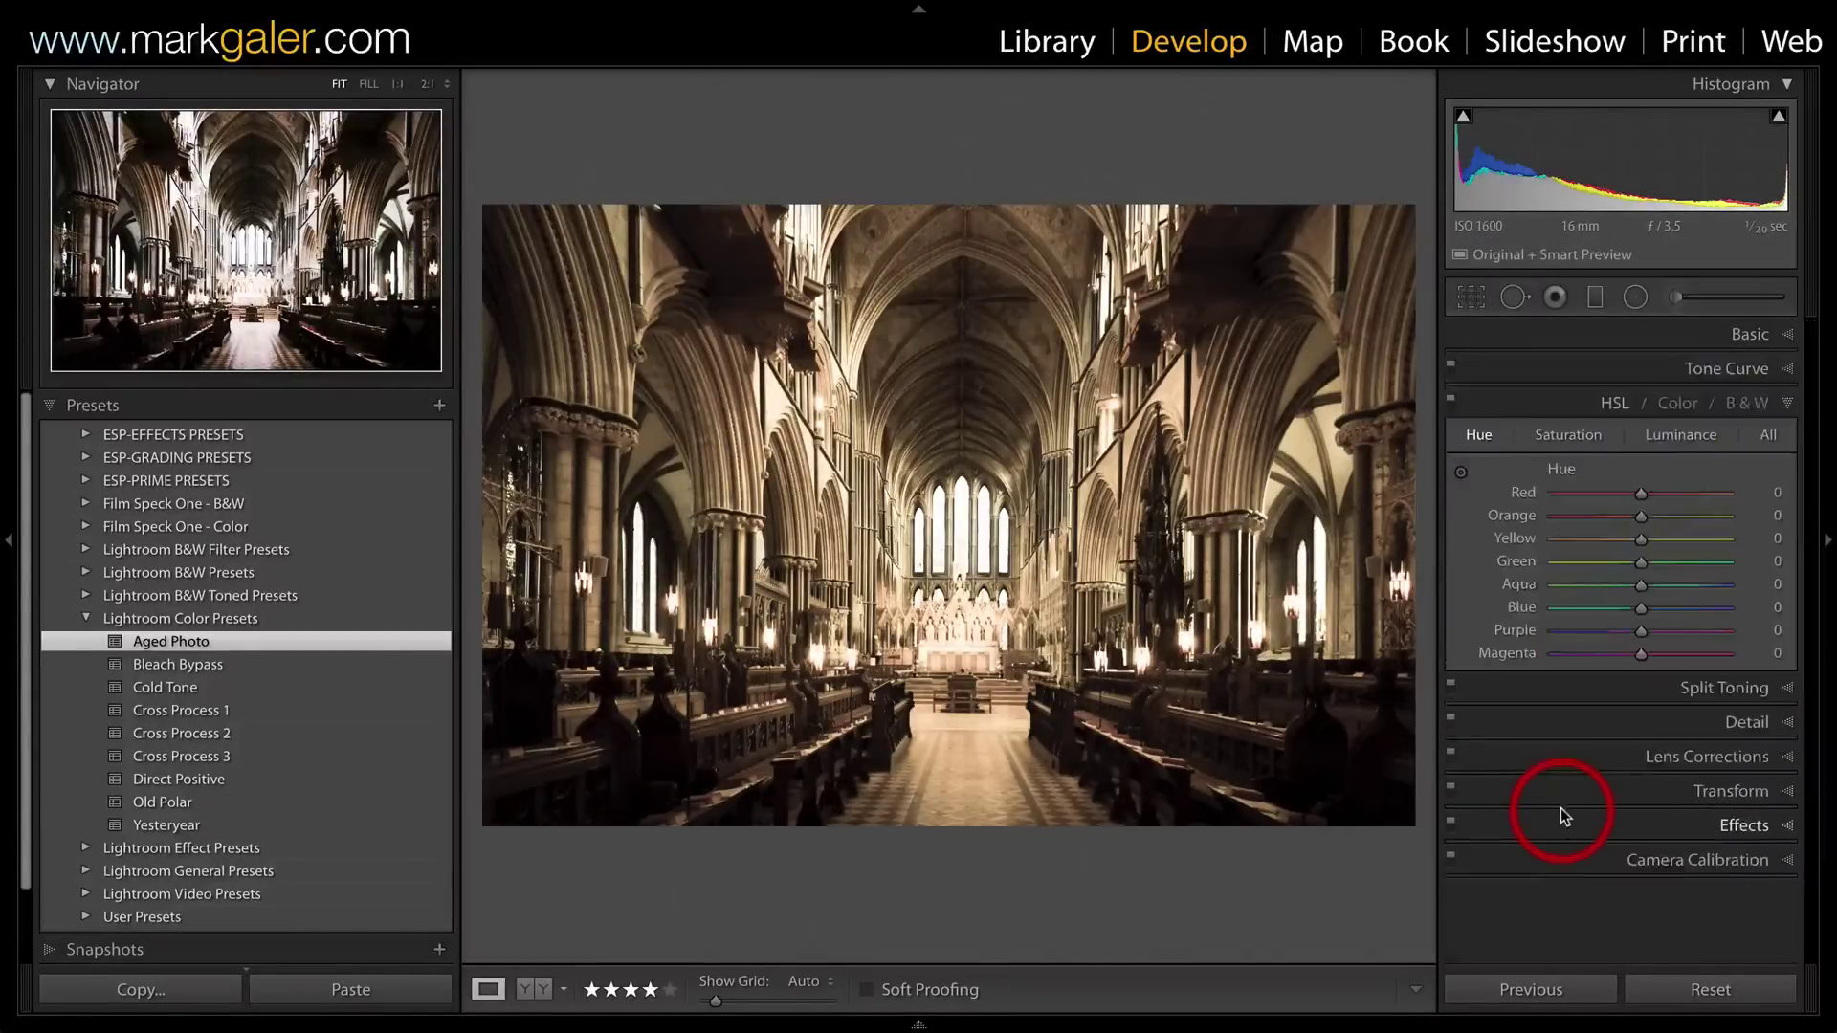
left_click(1579, 437)
left_click(1680, 435)
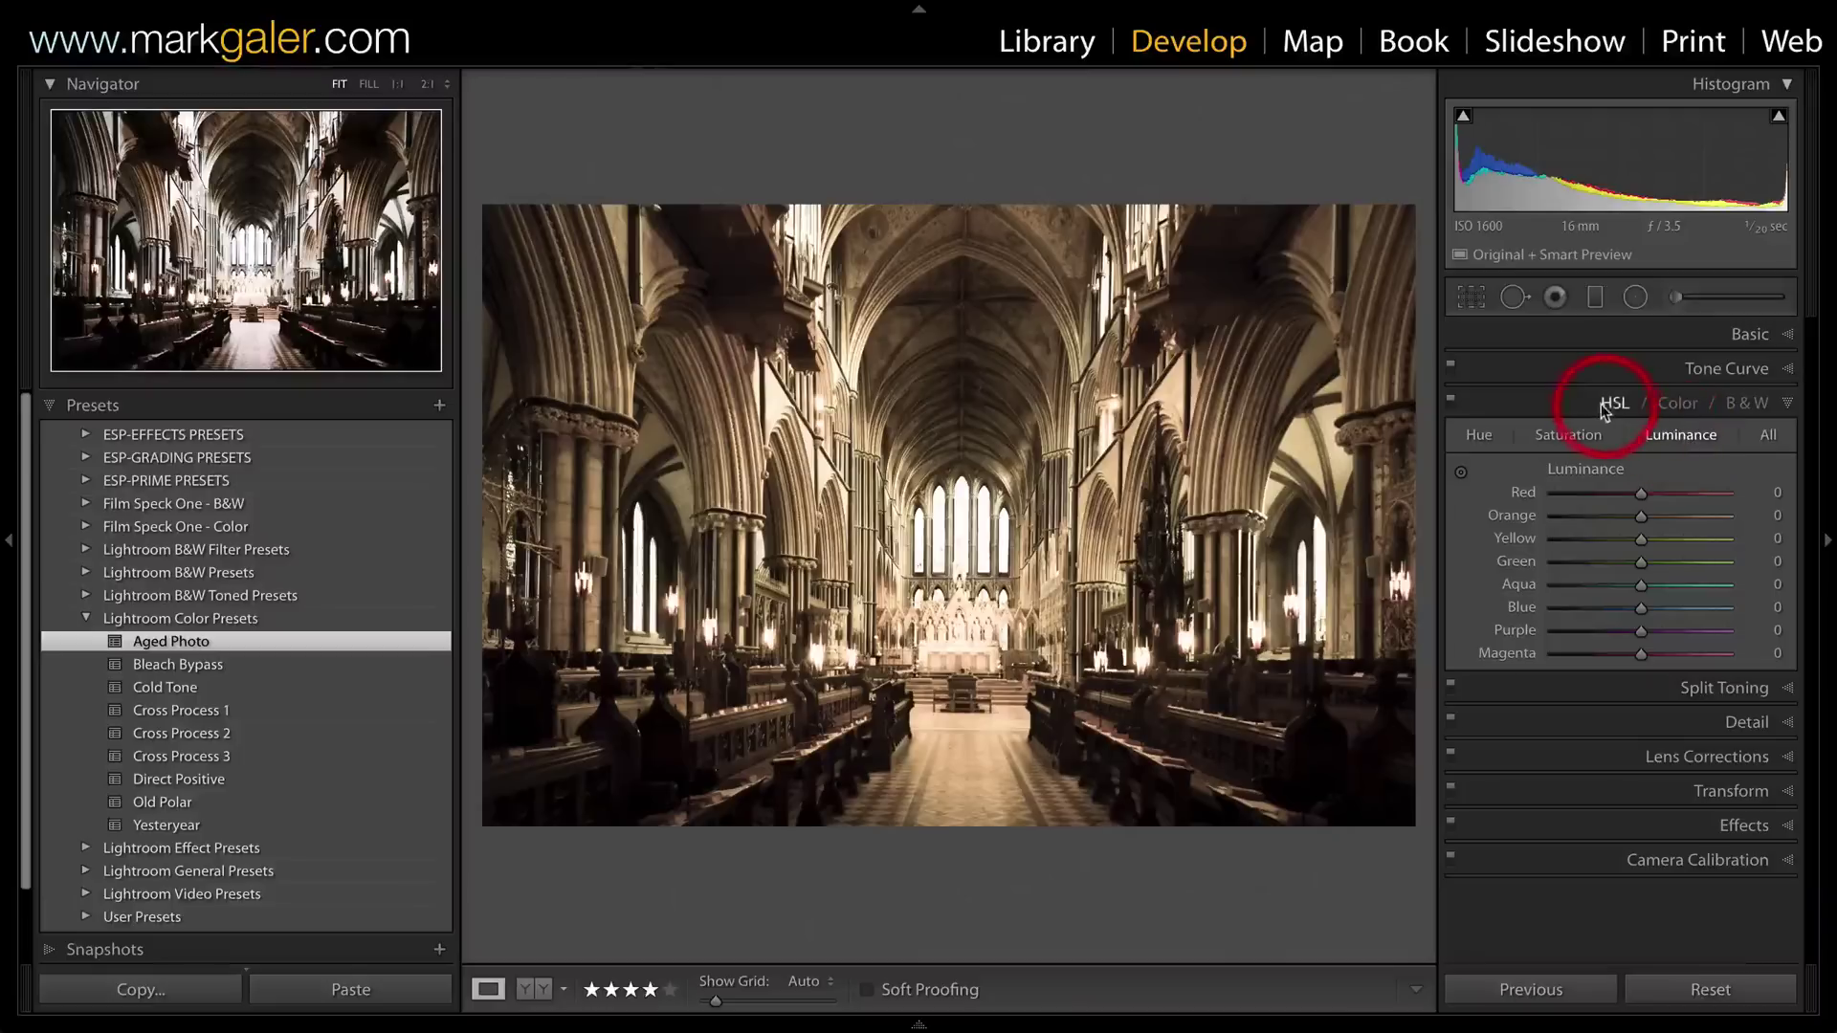
left_click(1630, 334)
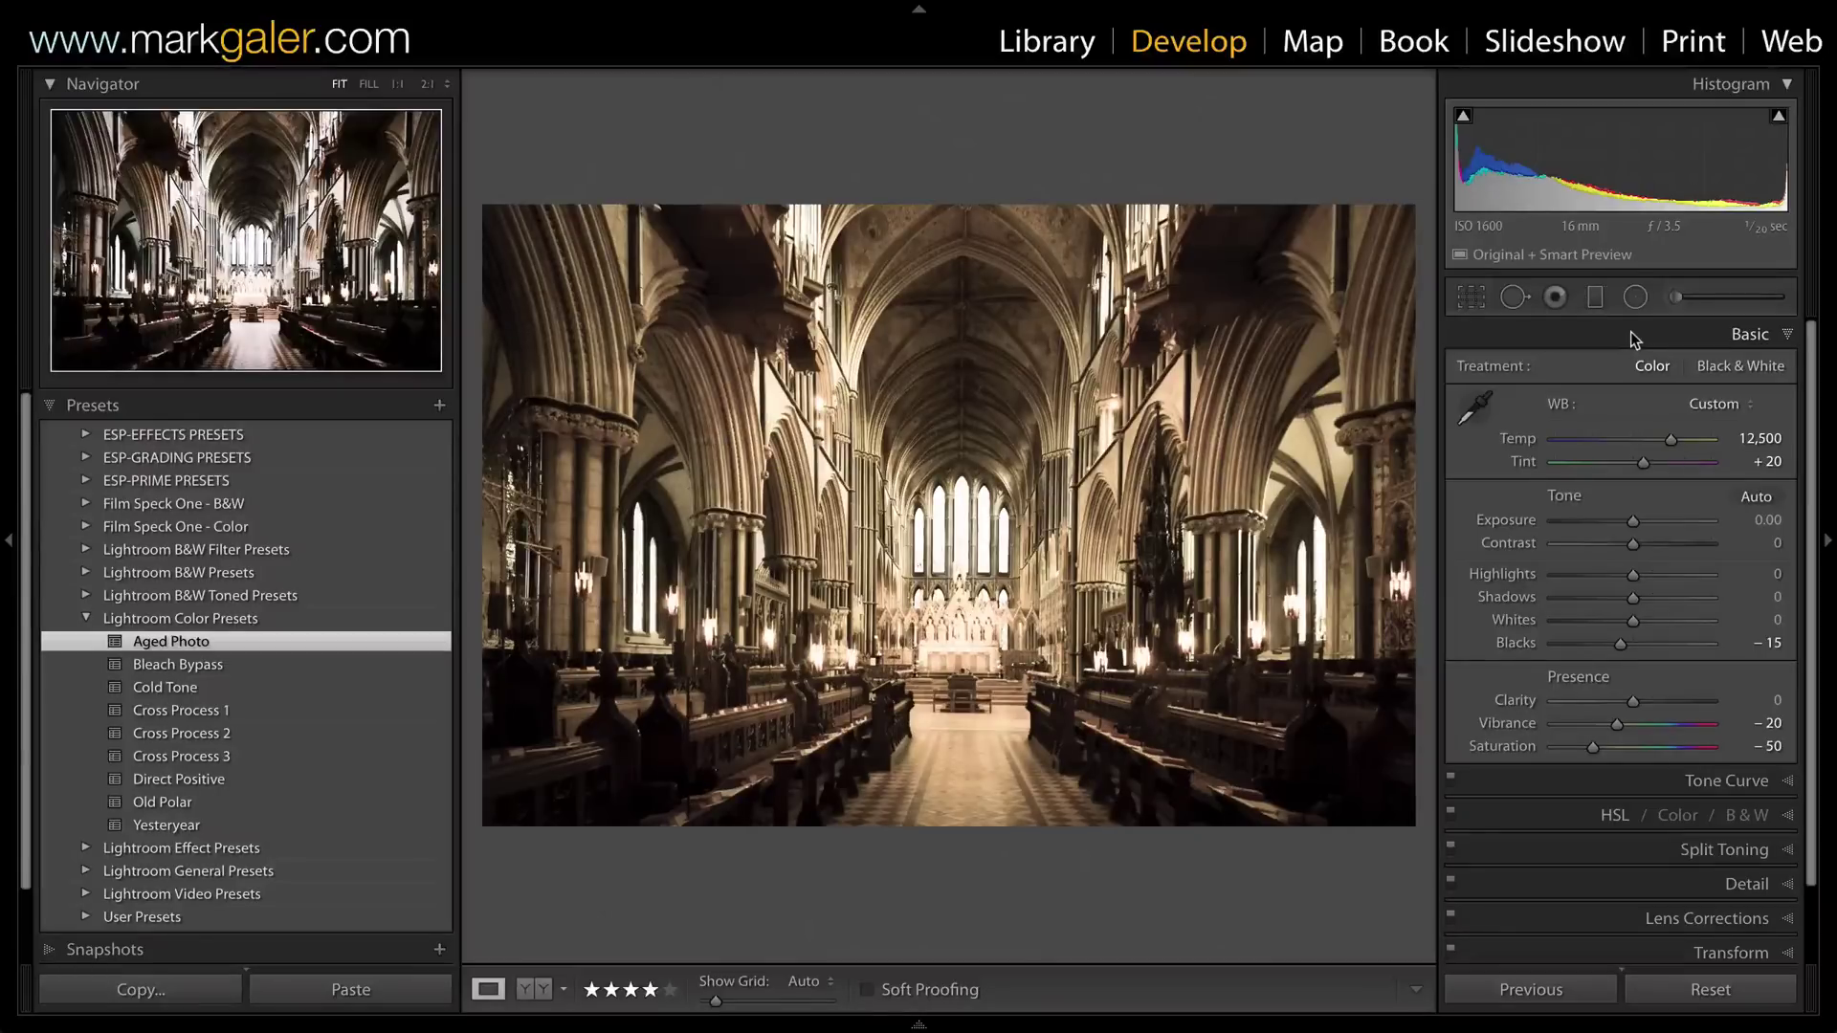
Undo the Aged Photo preset, restoring Temp 4,200, Tint −8 and zero Vibrance and Saturation.
key("ctrl+z")
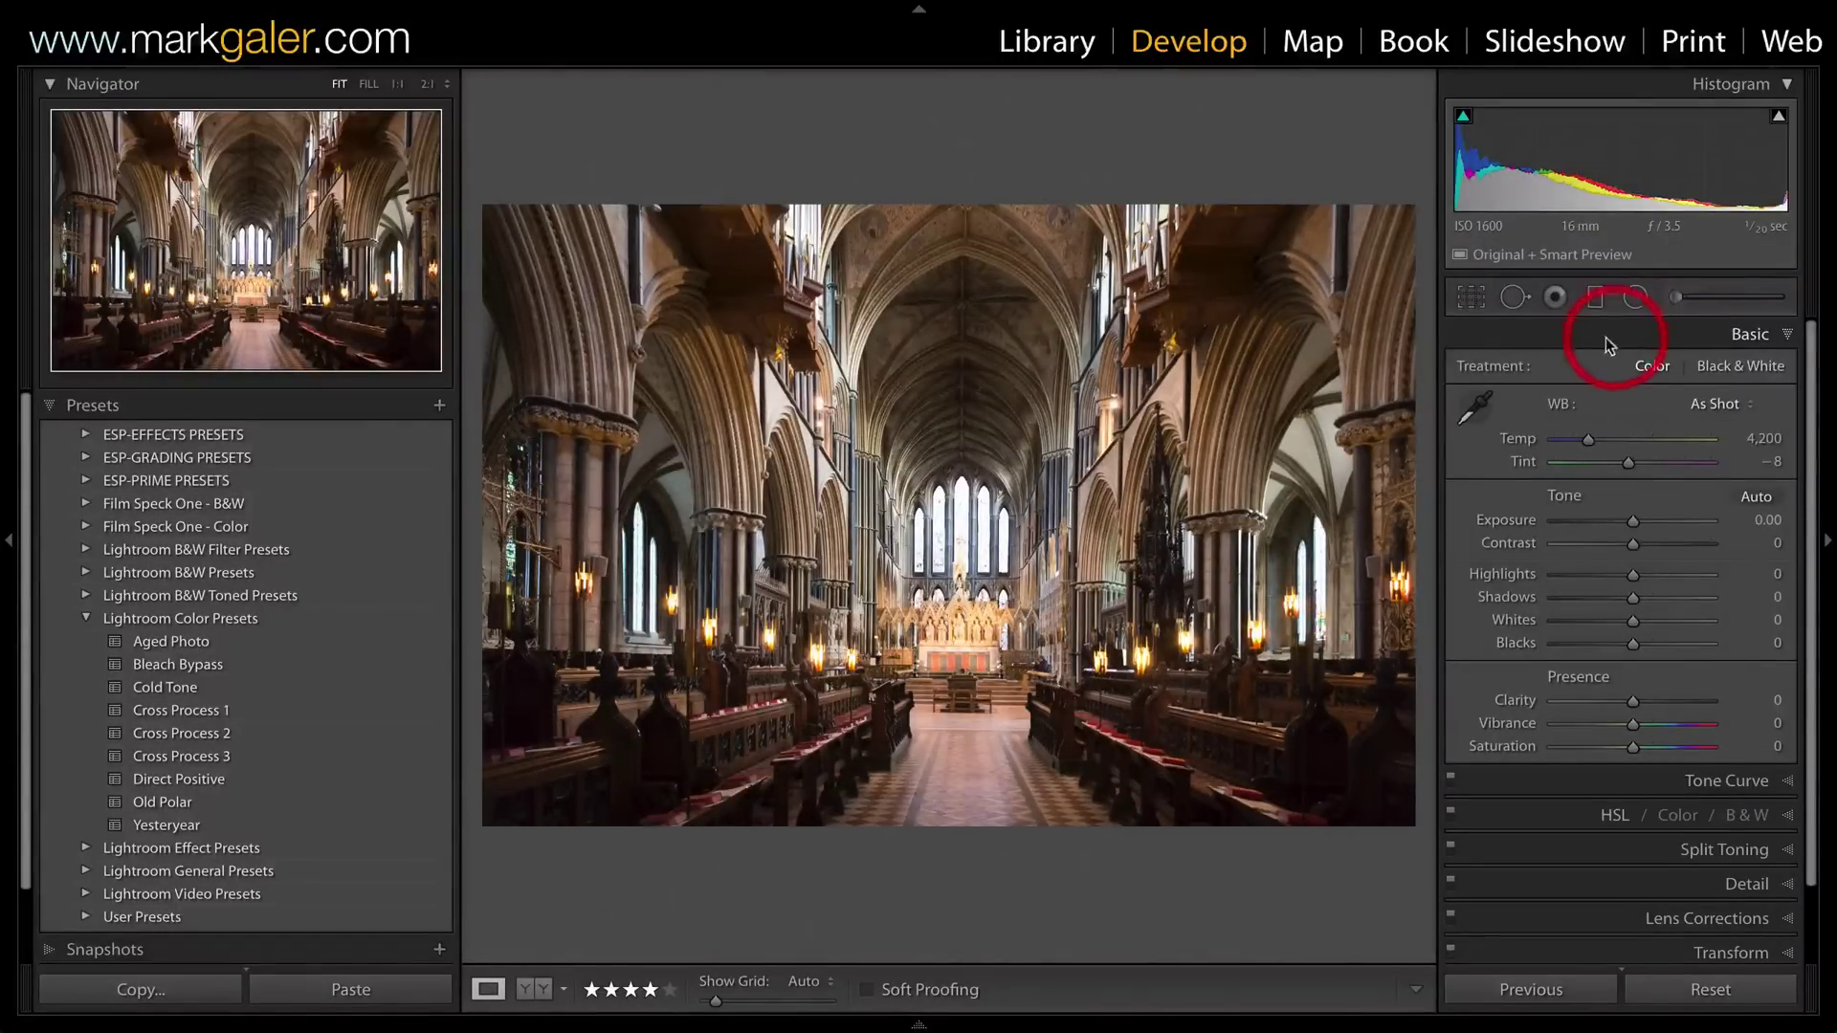
Open Lightroom Preferences and switch to the Presets tab.
mouse_move(224, 6)
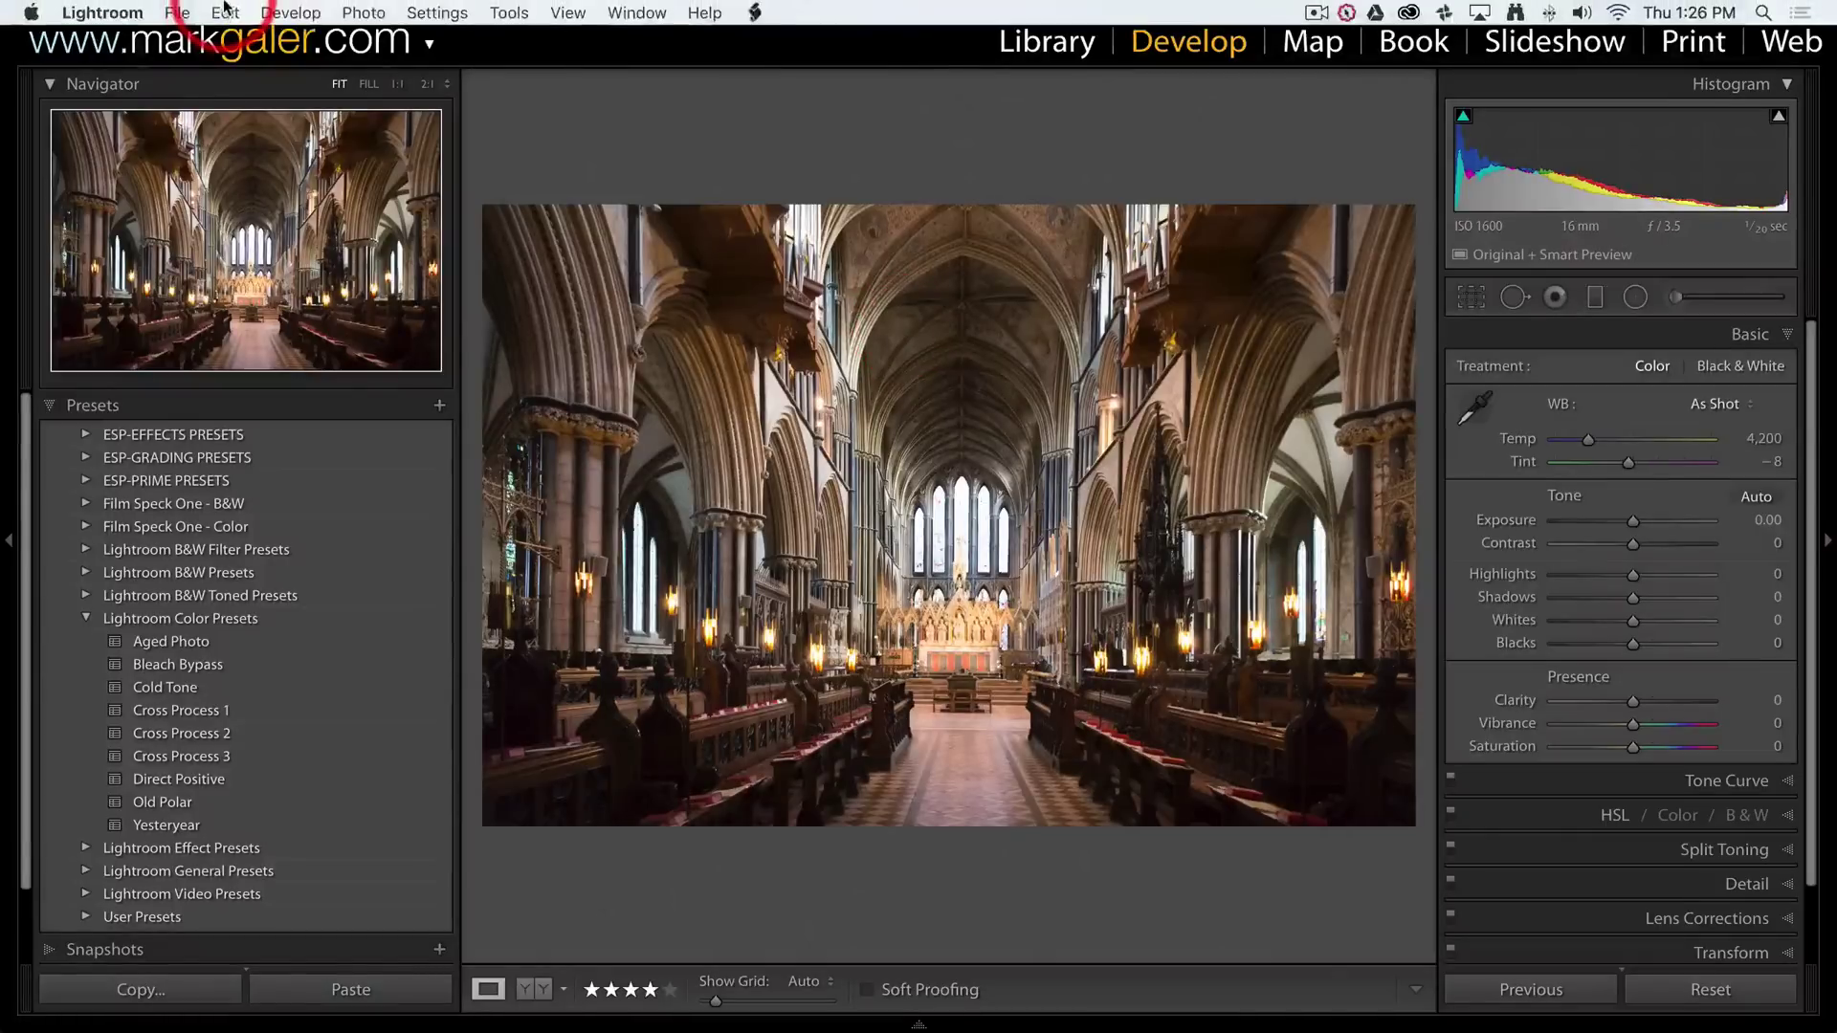
left_click(105, 13)
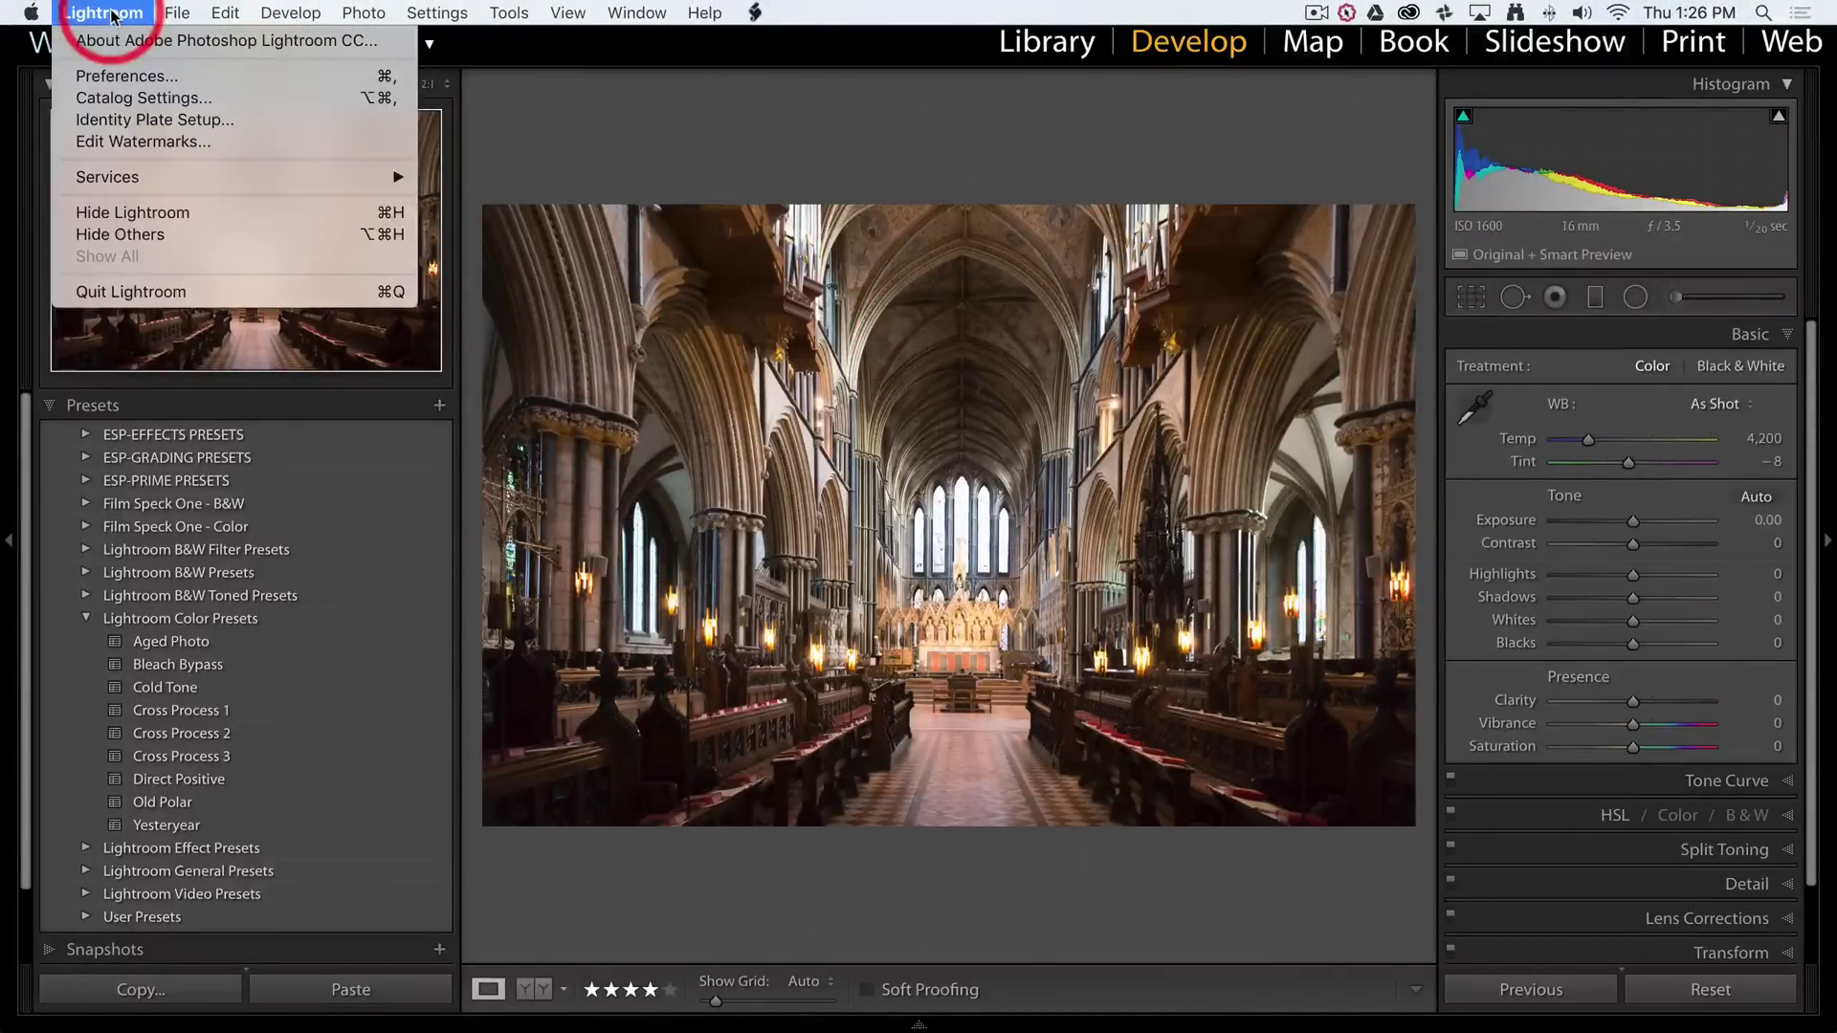
left_click(119, 78)
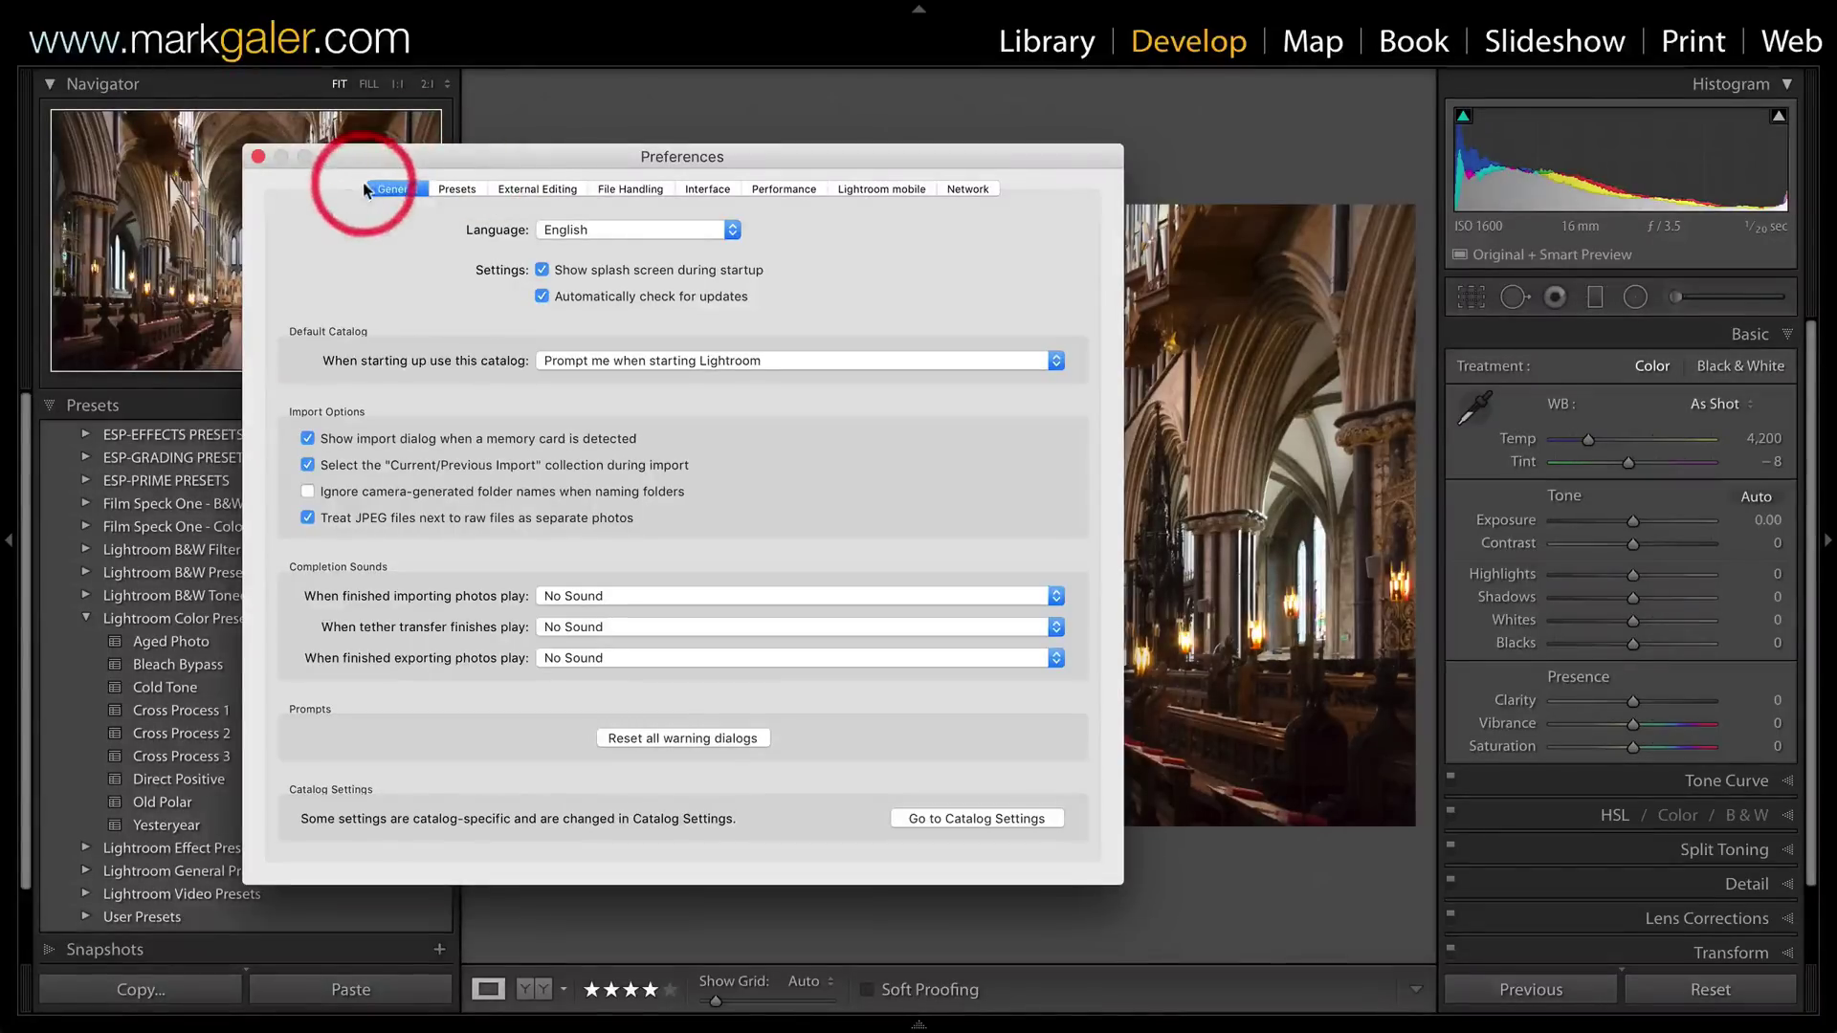
left_click(457, 189)
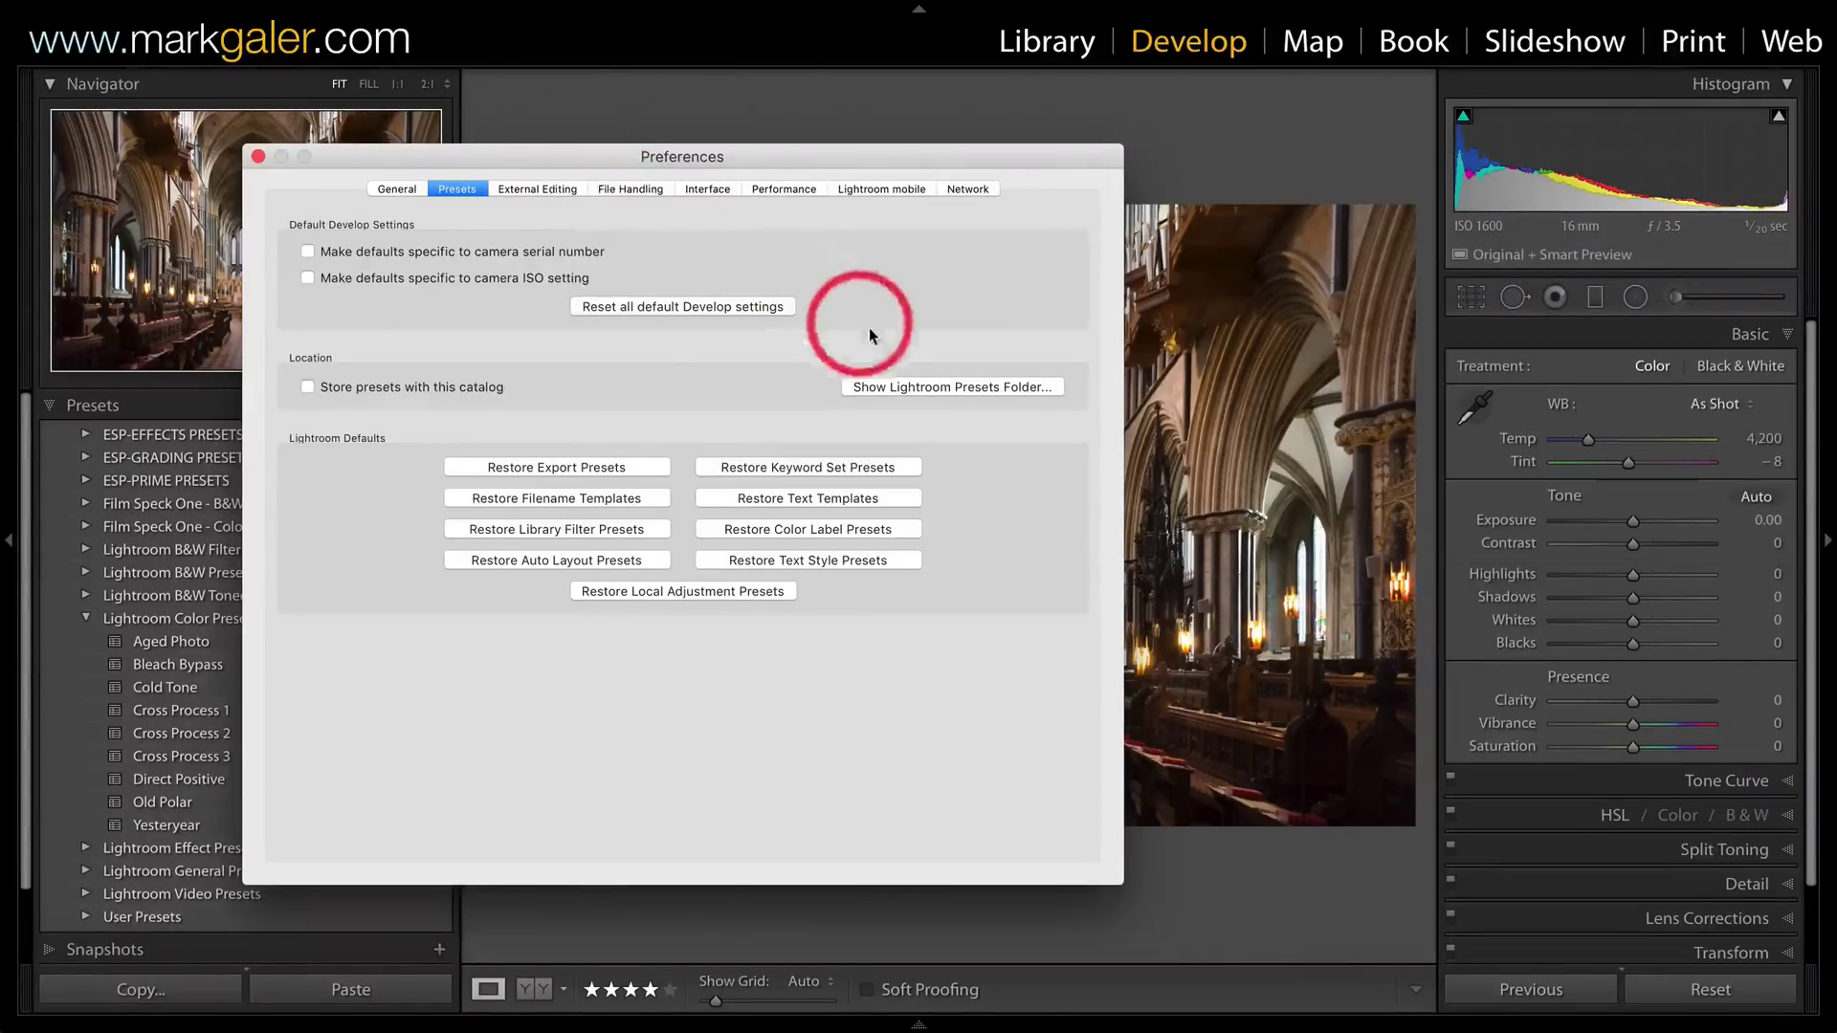
Reveal the presets folder and drag ACS – THE DIRTY DOZEN from the Desktop into Develop Presets.
left_click(888, 387)
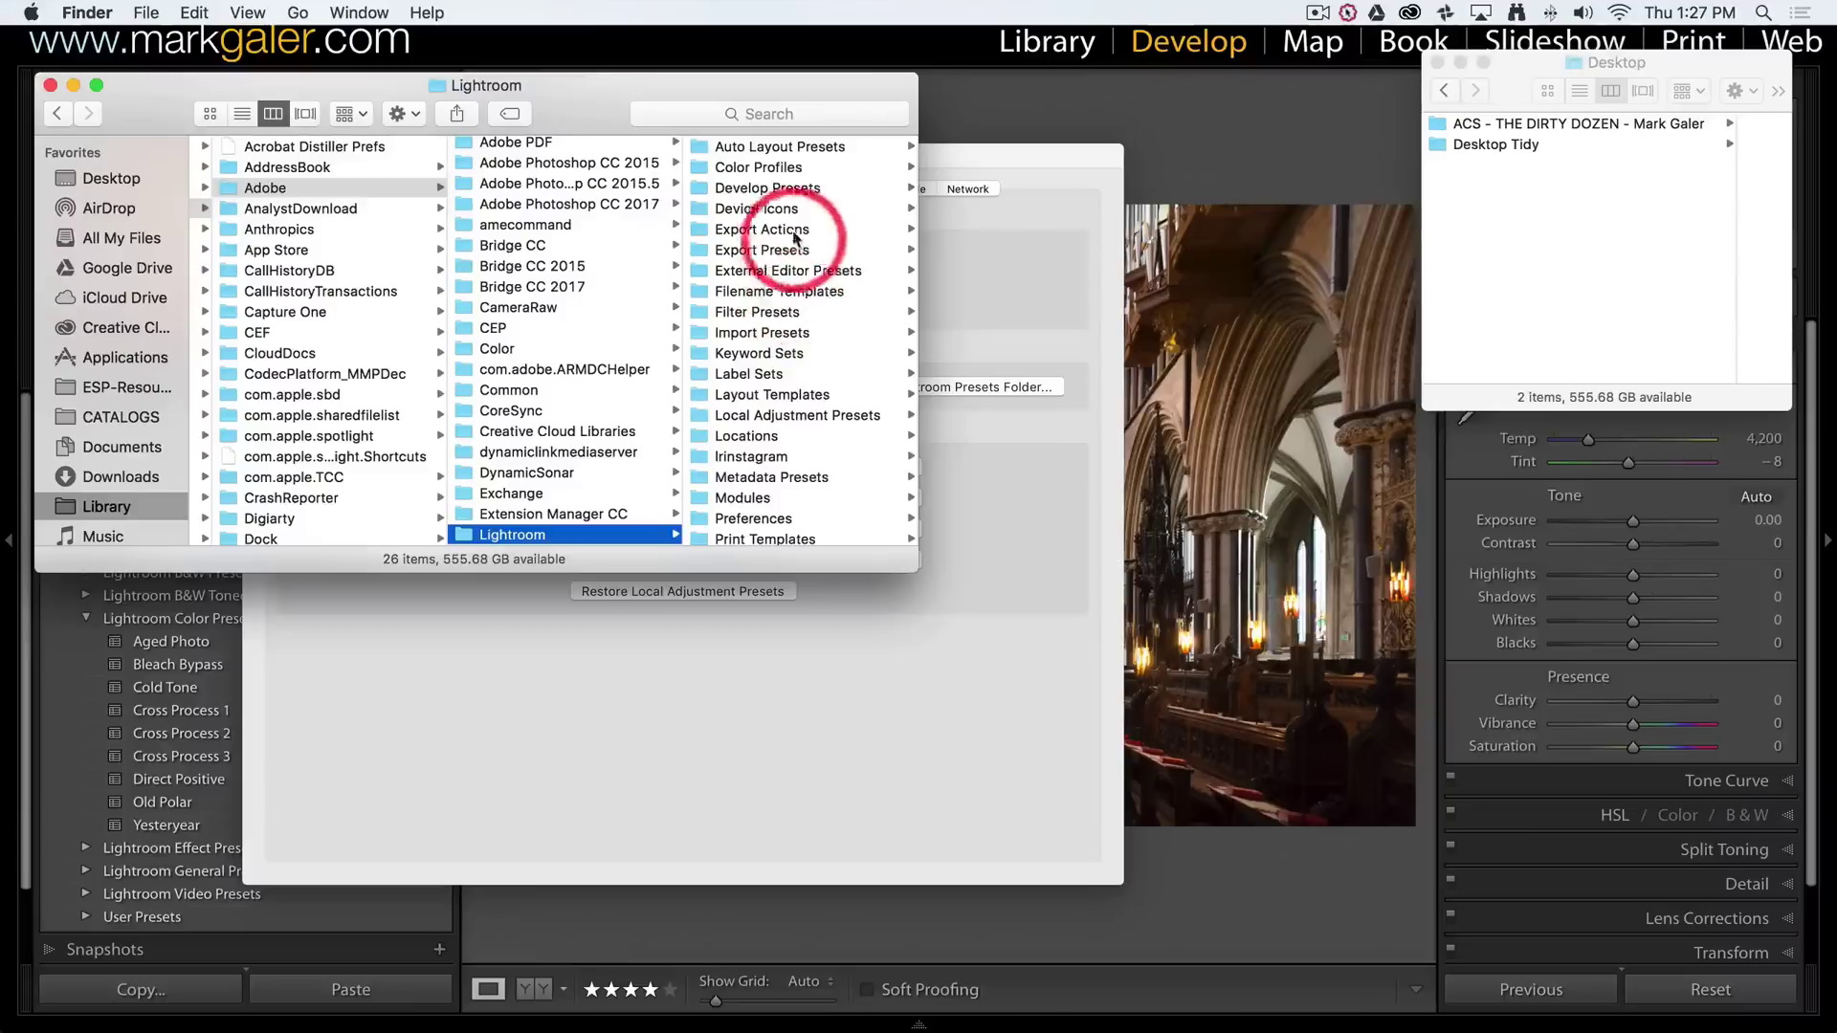
left_click(780, 196)
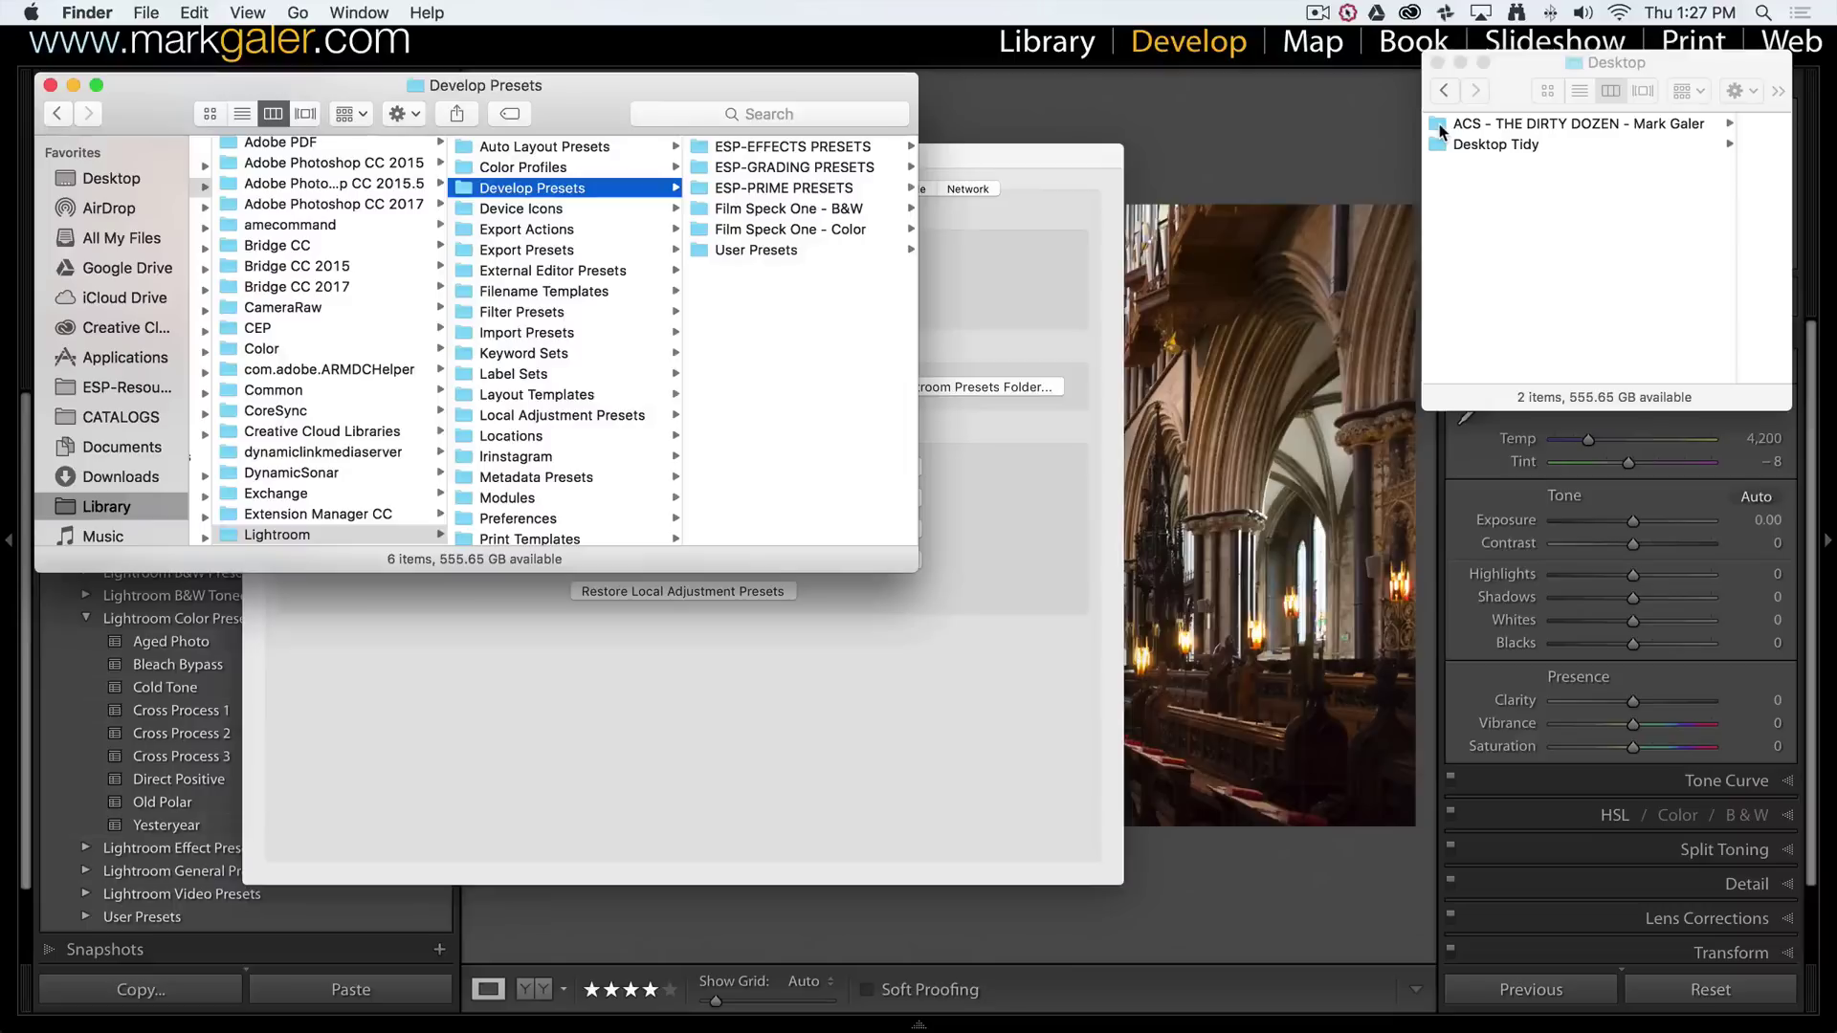
left_click(1442, 131)
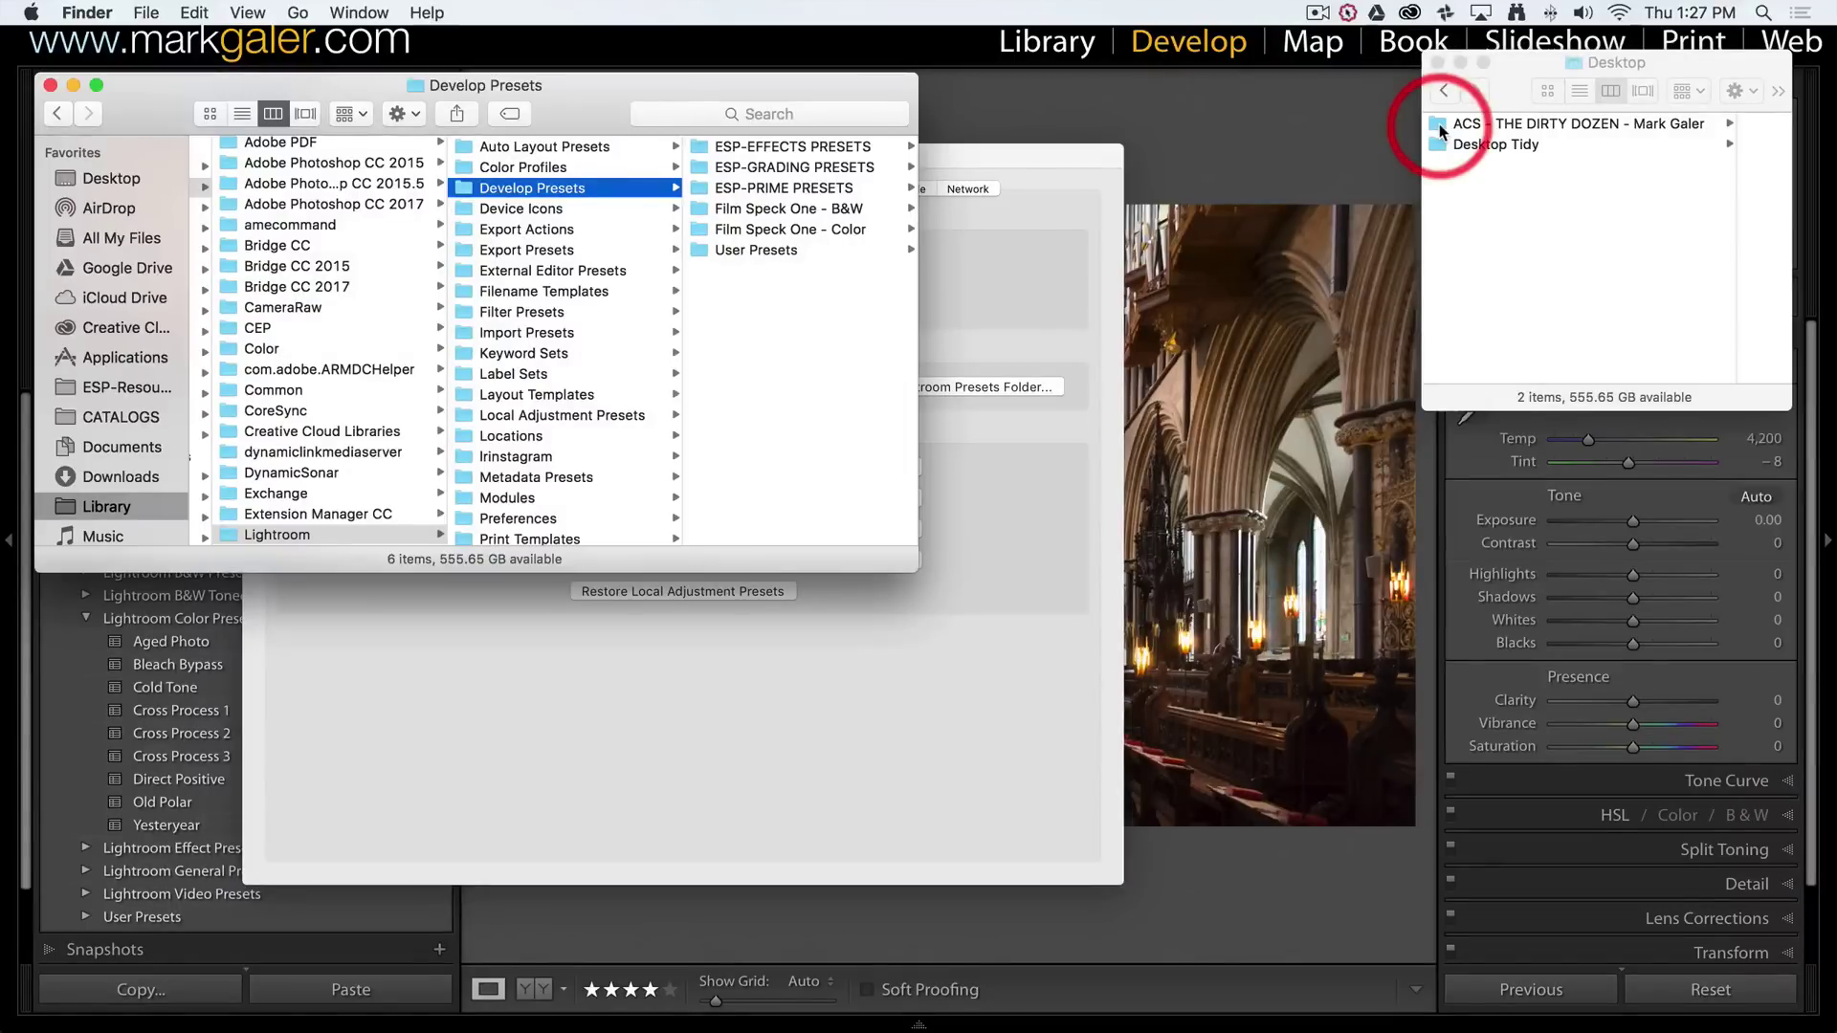
left_click_drag(1442, 131, 775, 325)
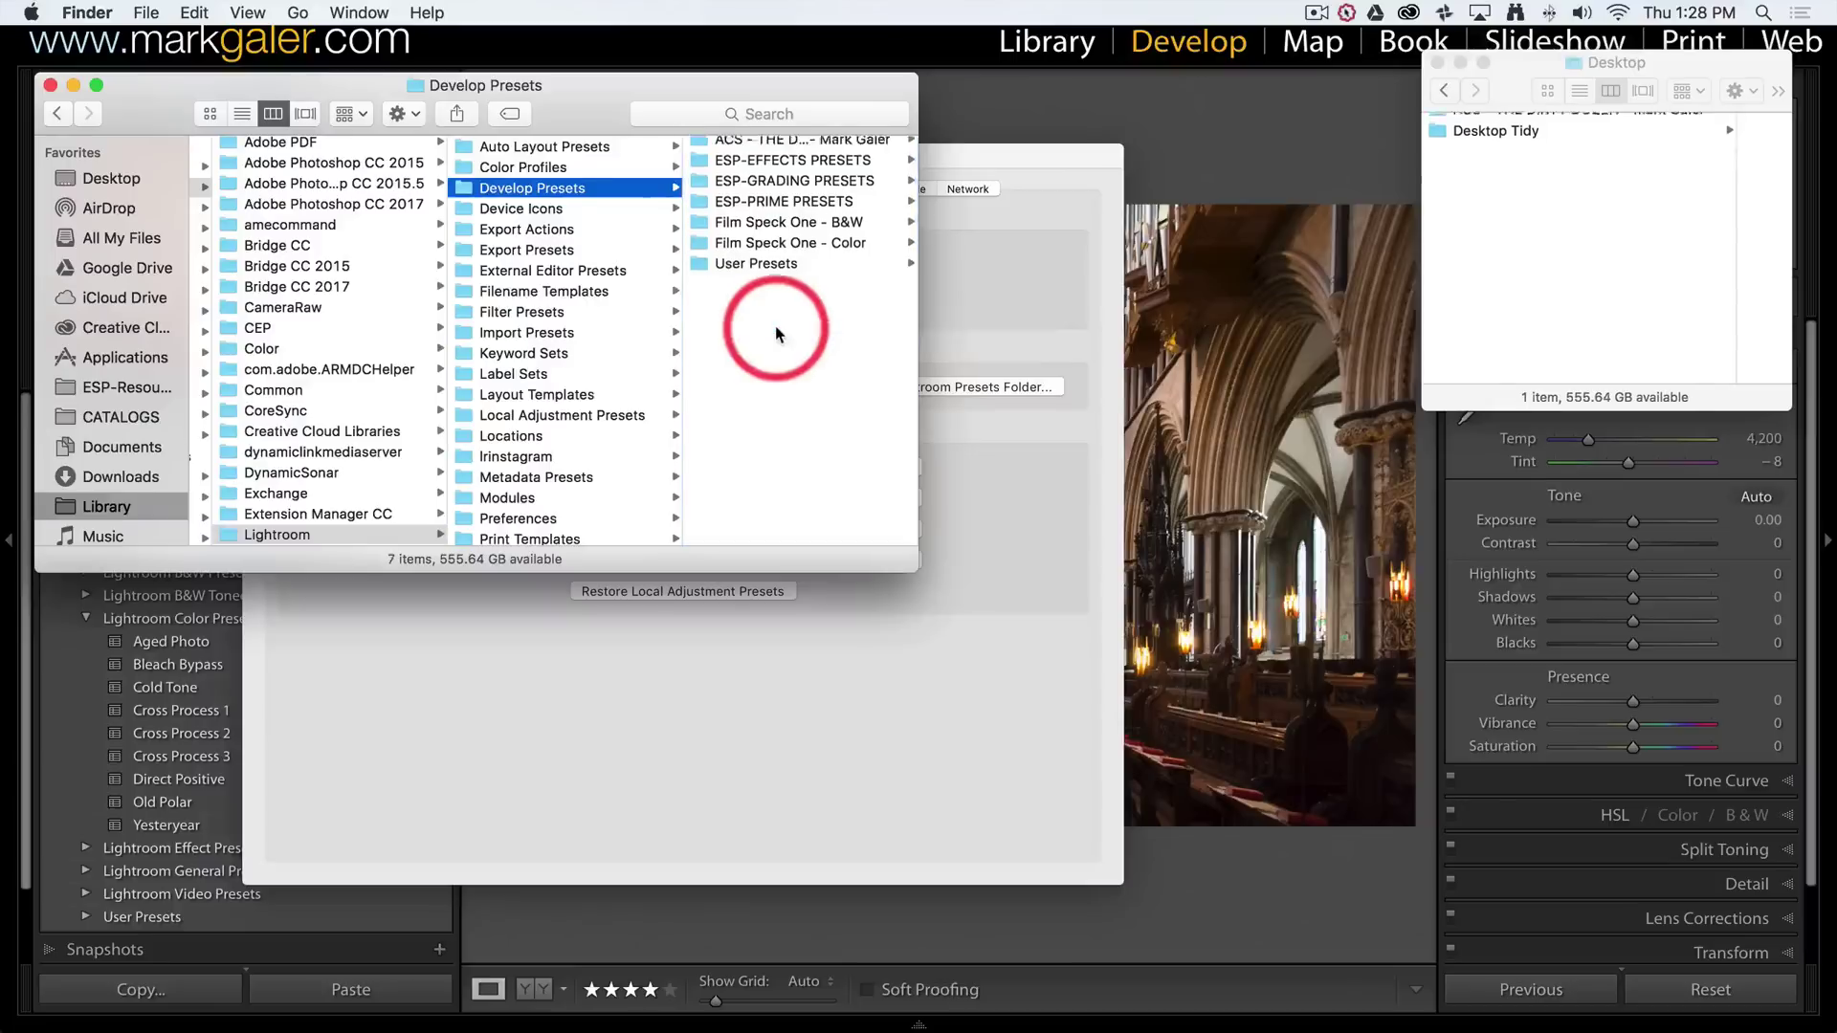
Close both Finder windows and the Preferences dialog, and collapse Lightroom Color Presets.
left_click(50, 86)
left_click(1437, 62)
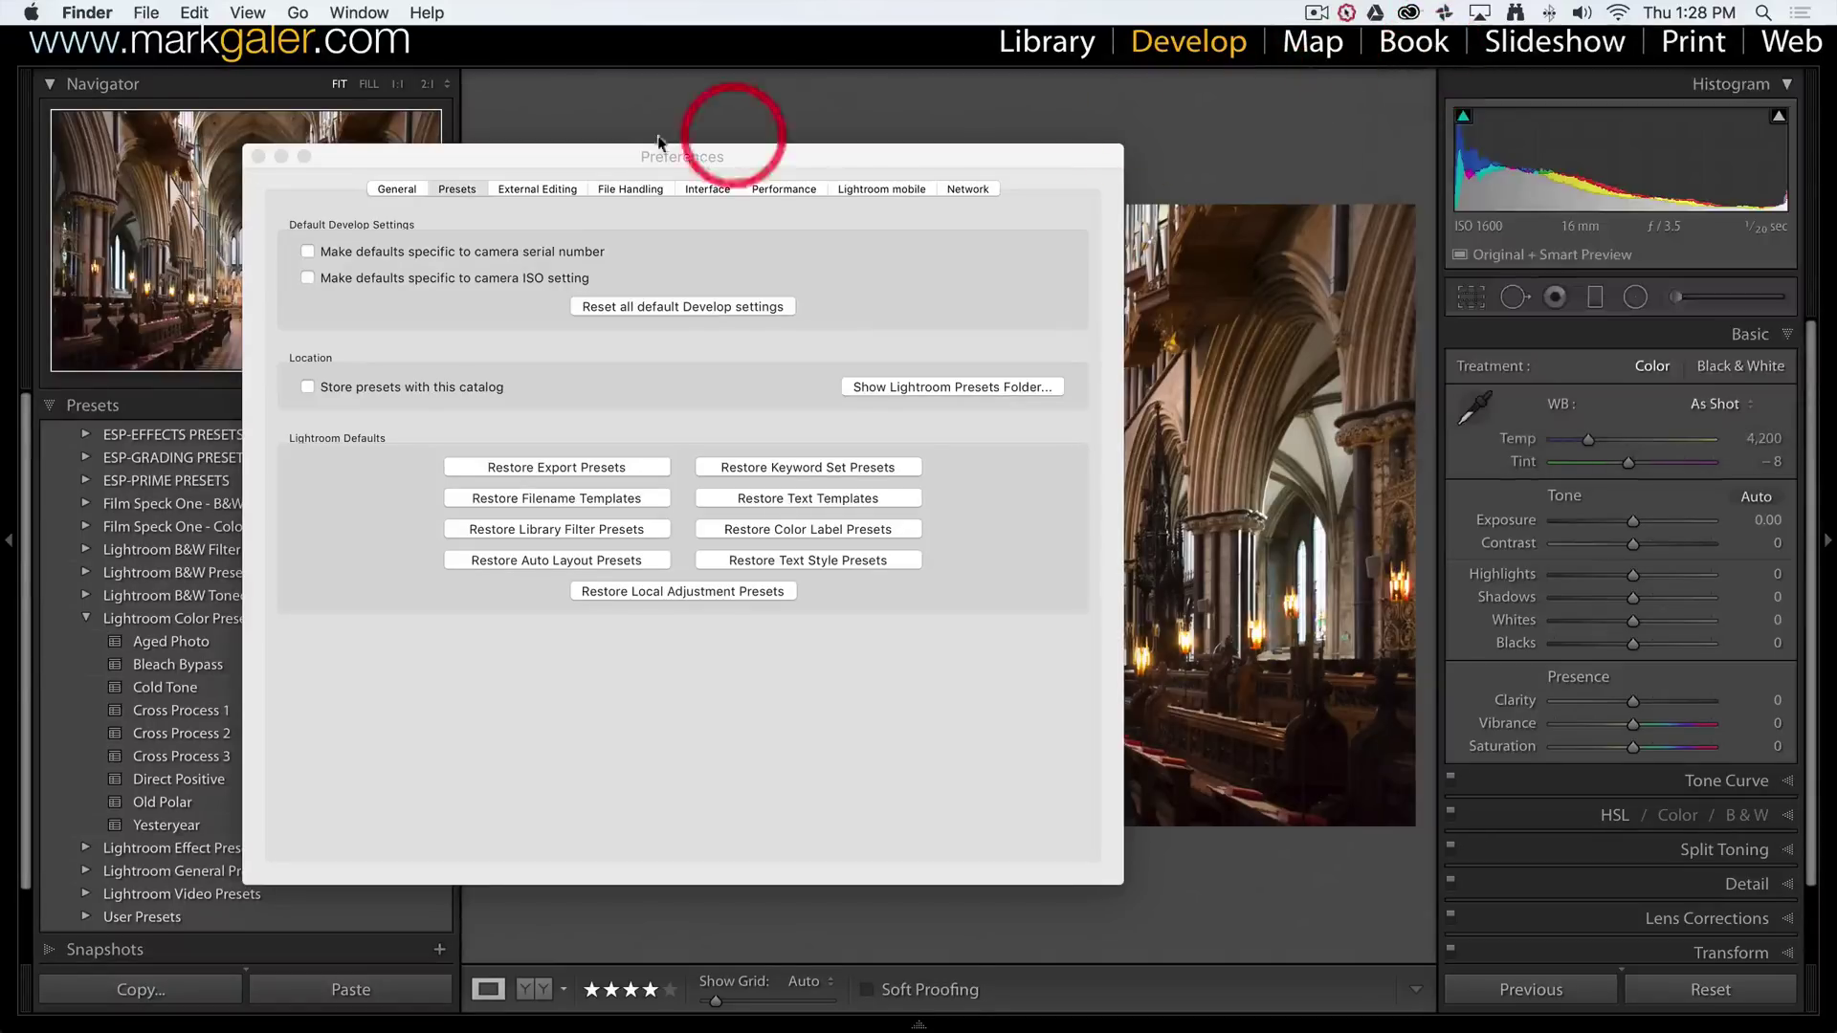
left_click(383, 161)
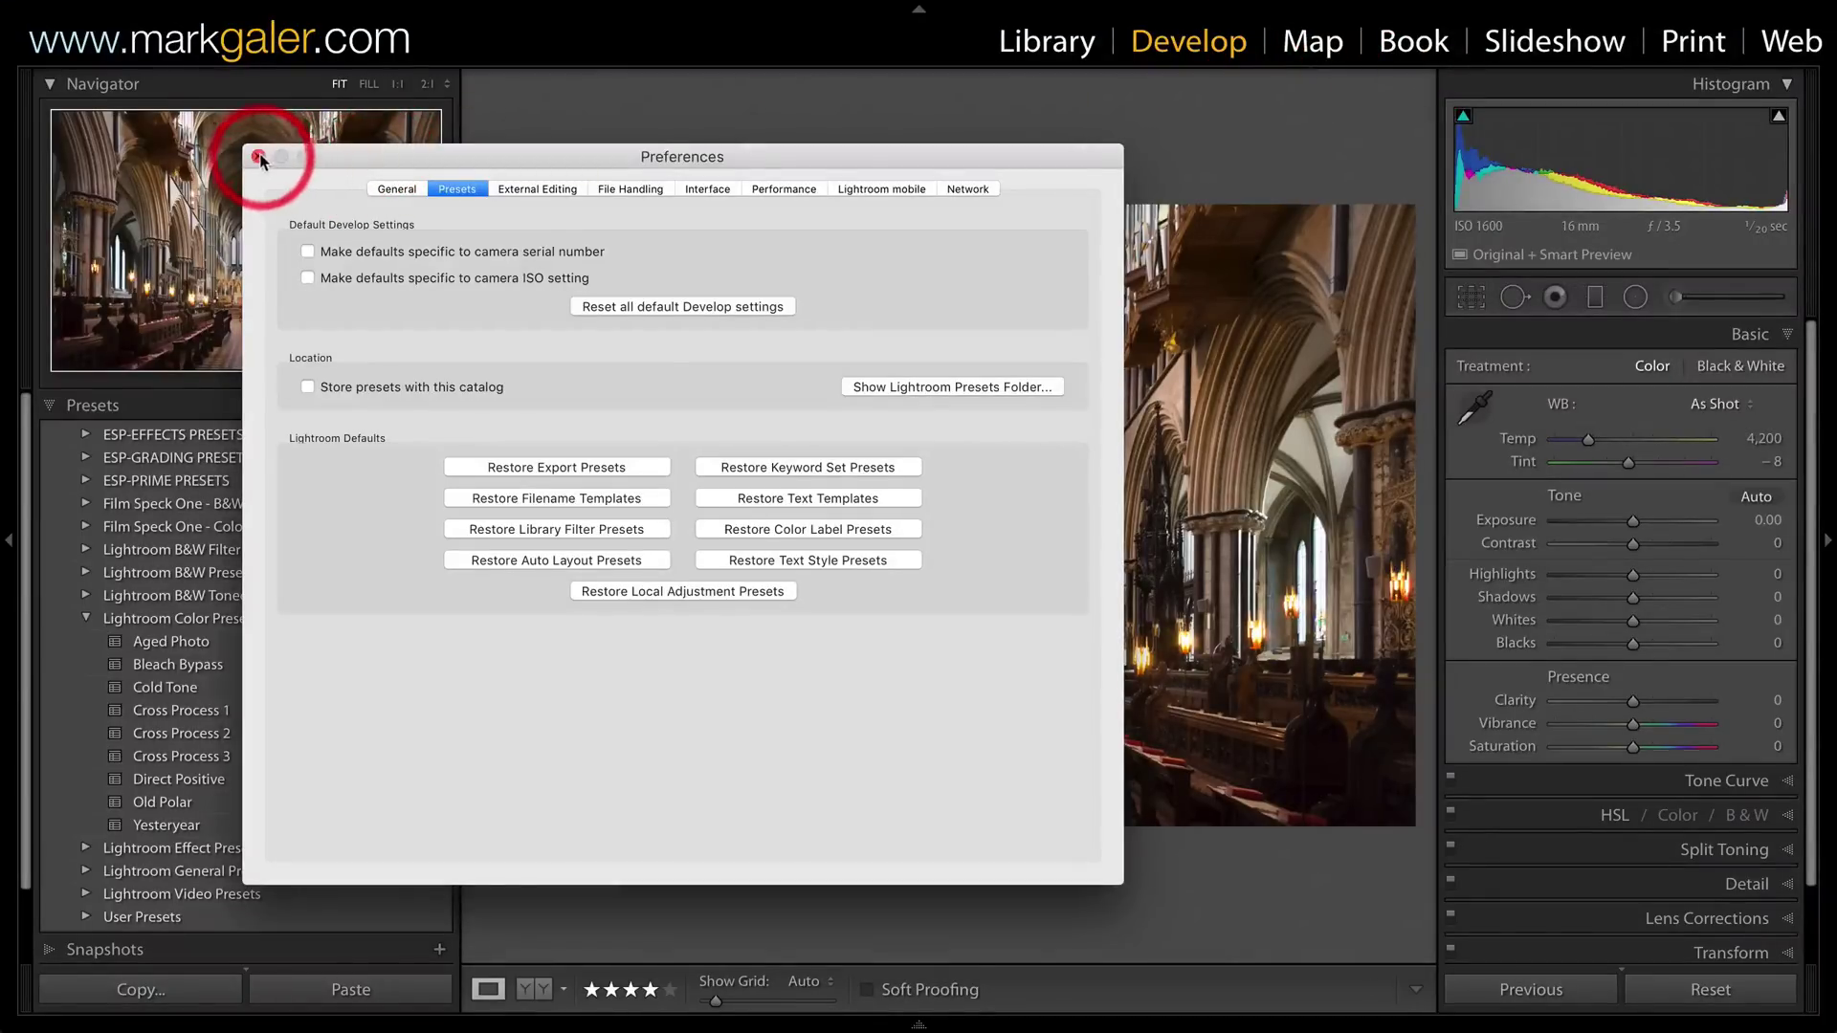
left_click(258, 157)
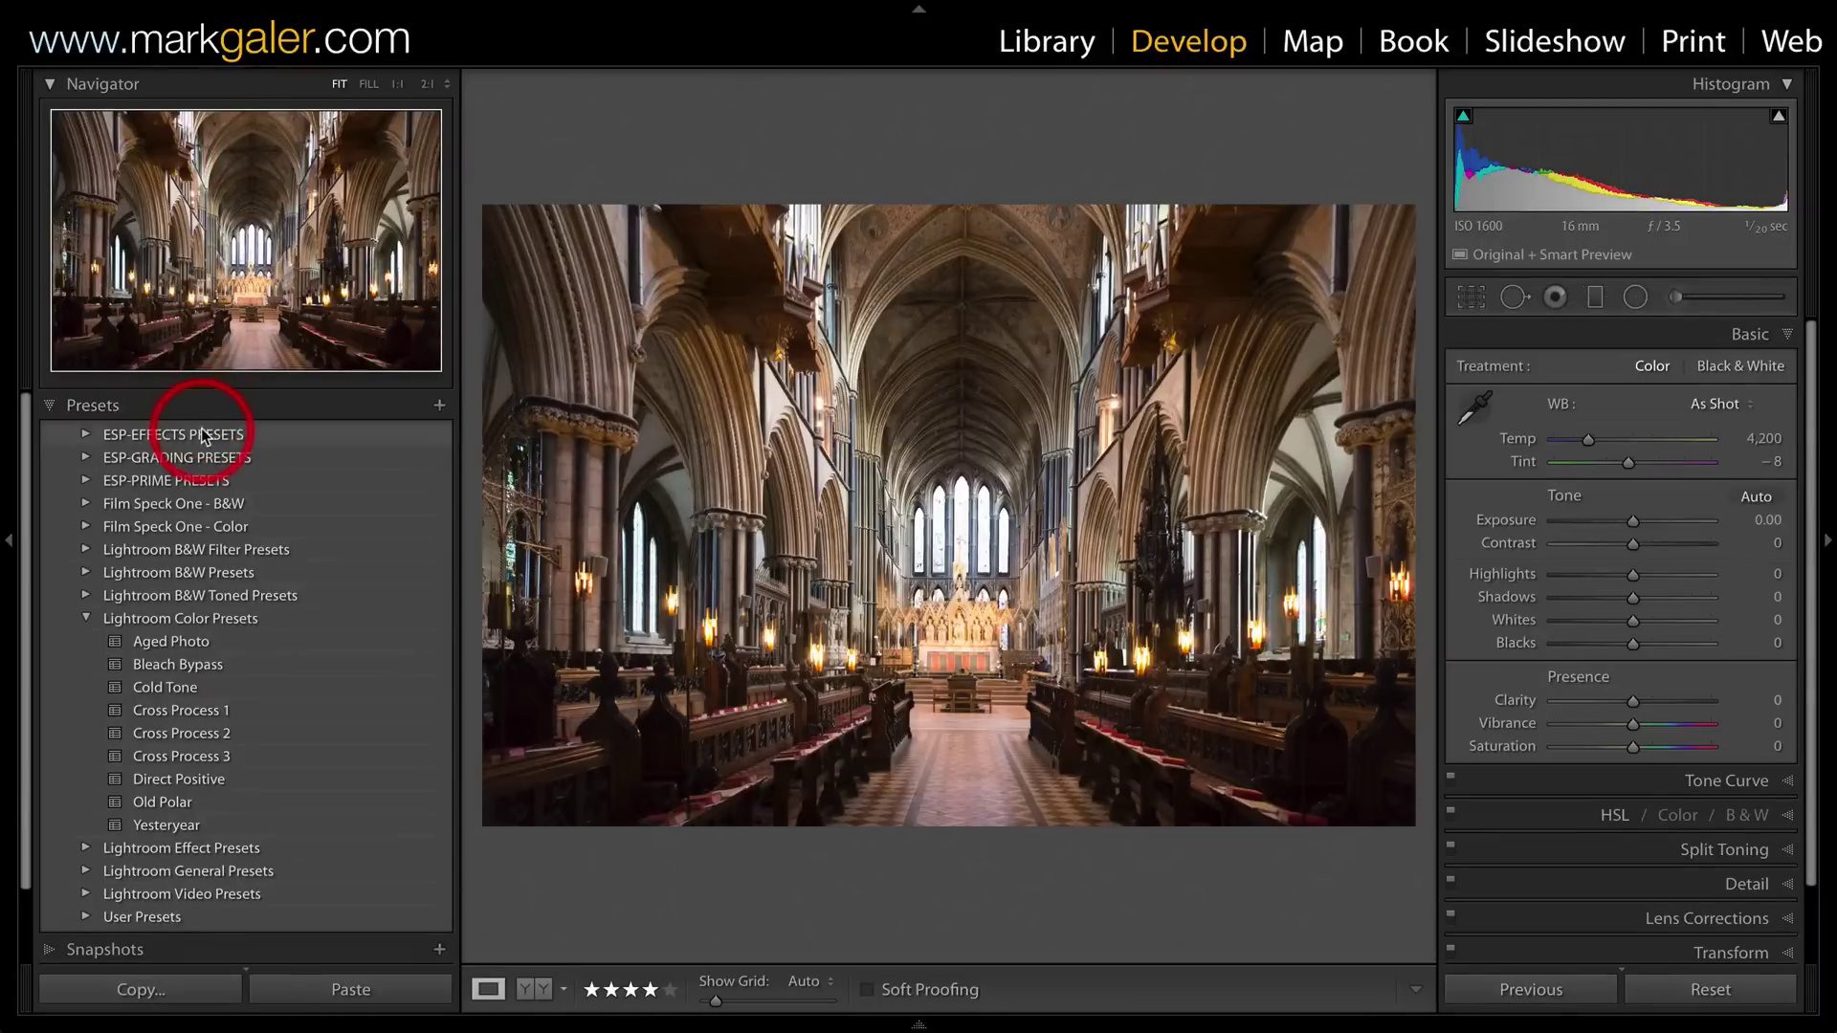
left_click(85, 618)
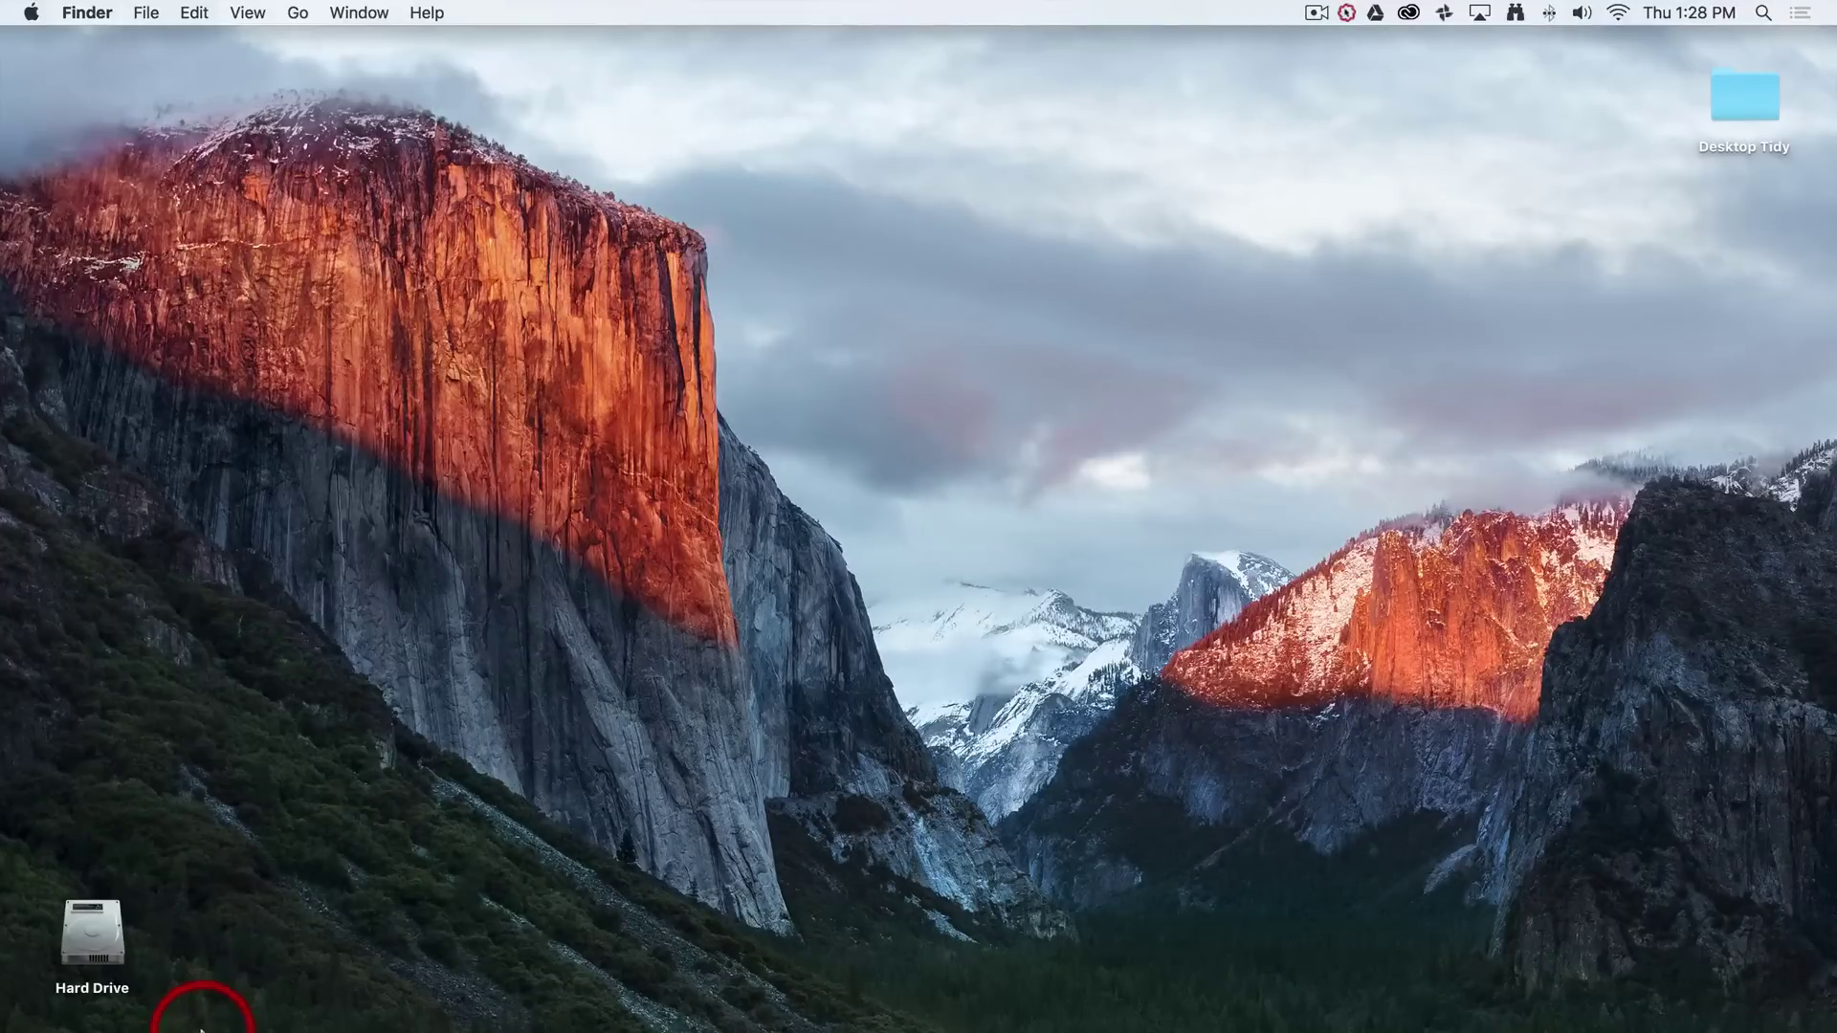
Relaunch Lightroom from the Dock and open the LR-Demo.lrcat catalog.
mouse_move(247, 995)
left_click(352, 986)
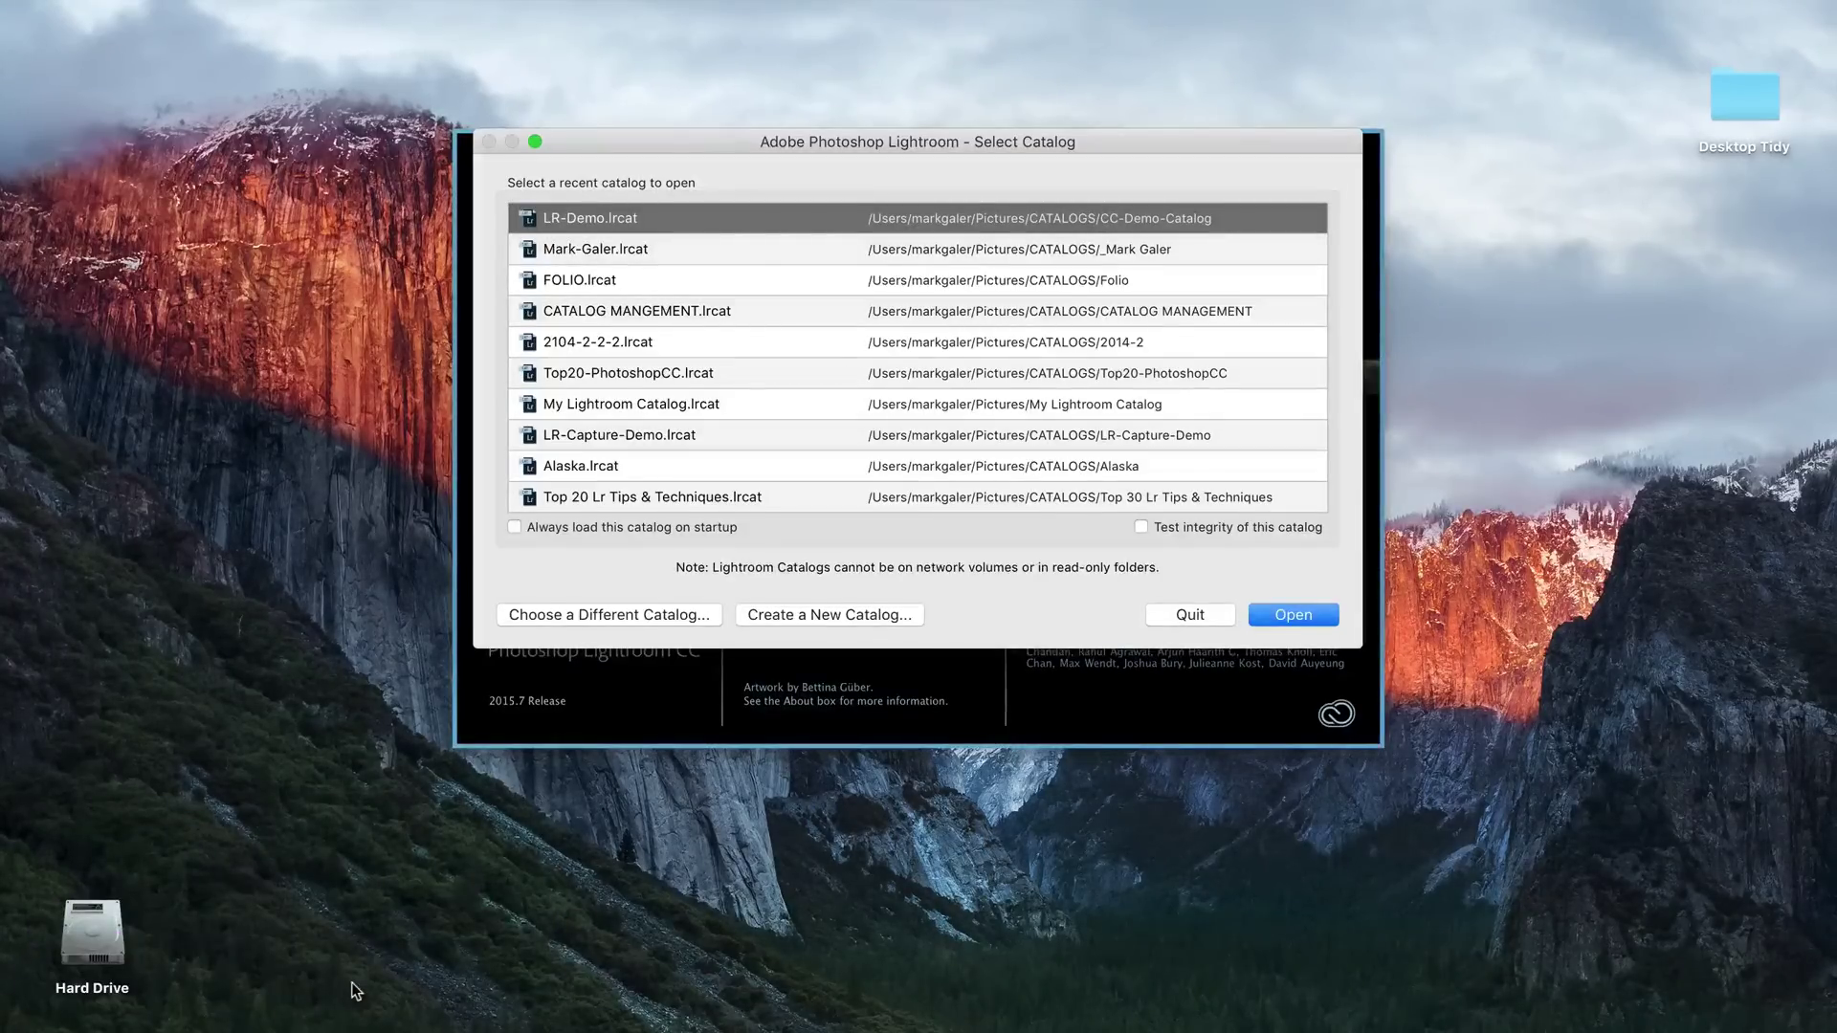
left_click(1325, 622)
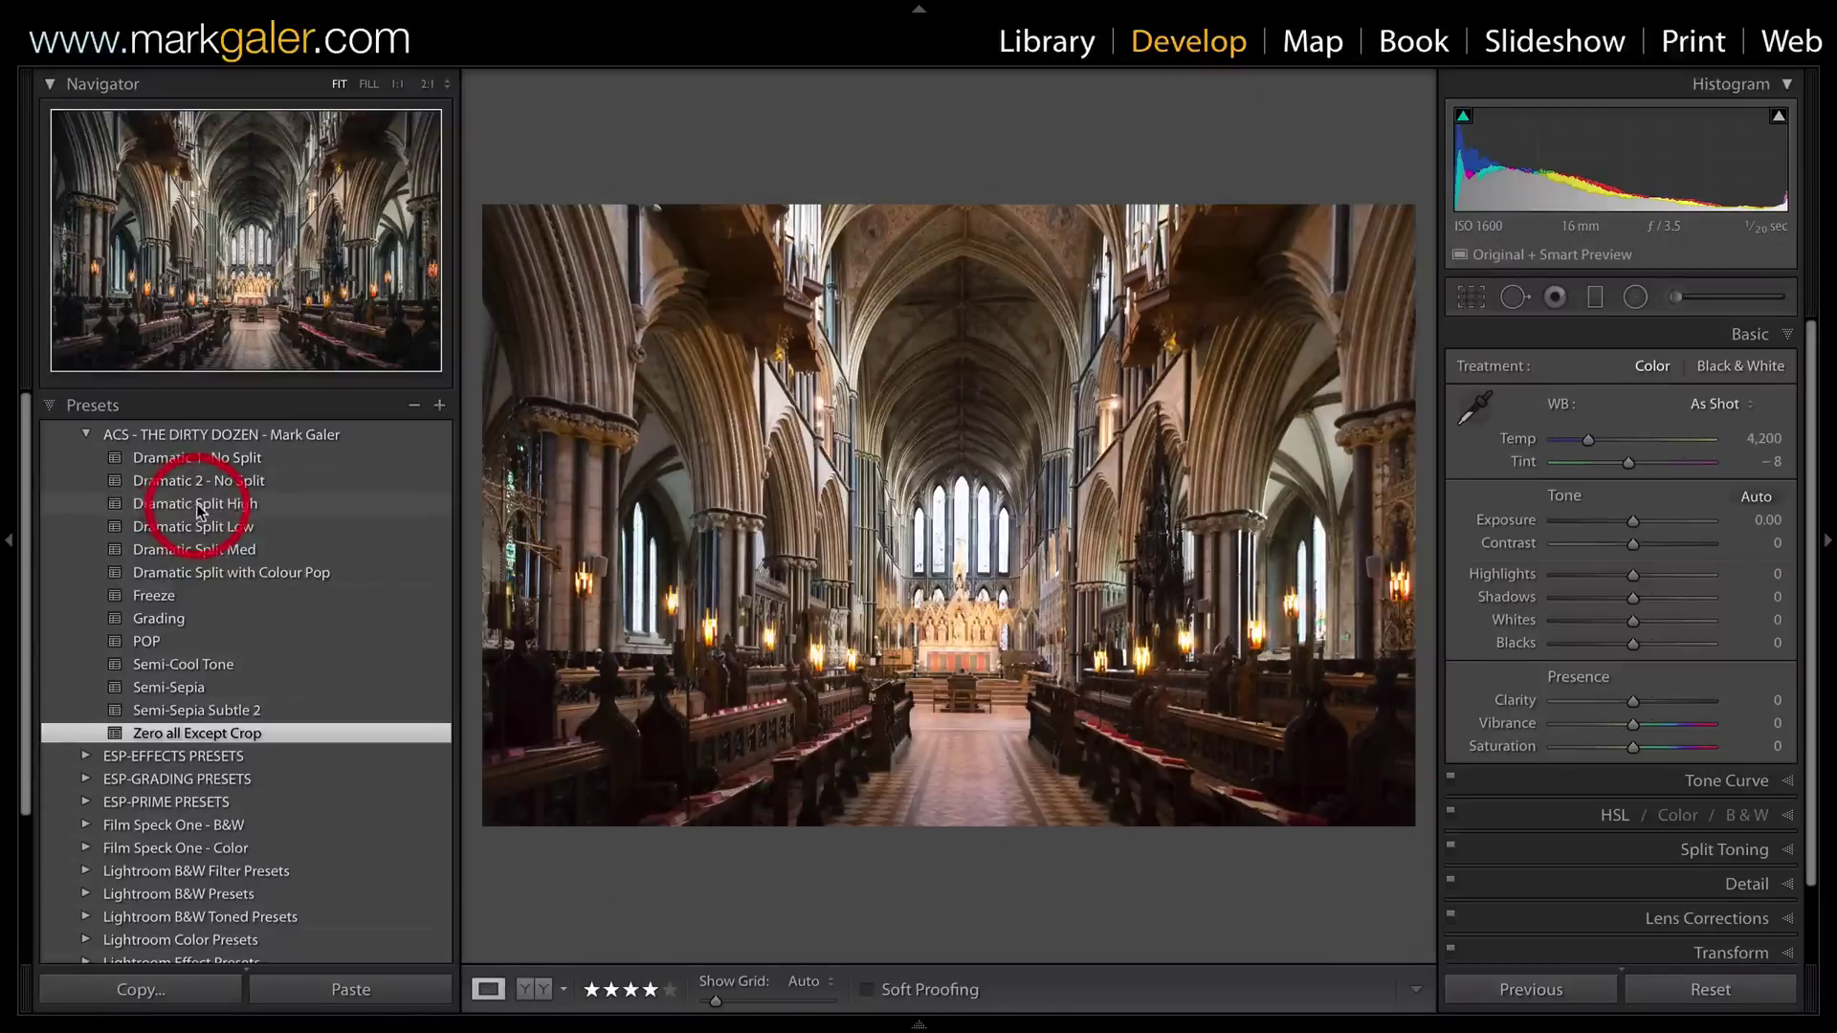
Apply Dramatic Split High from the Dirty Dozen folder: Contrast +50, Shadows +100, Clarity +100.
left_click(281, 504)
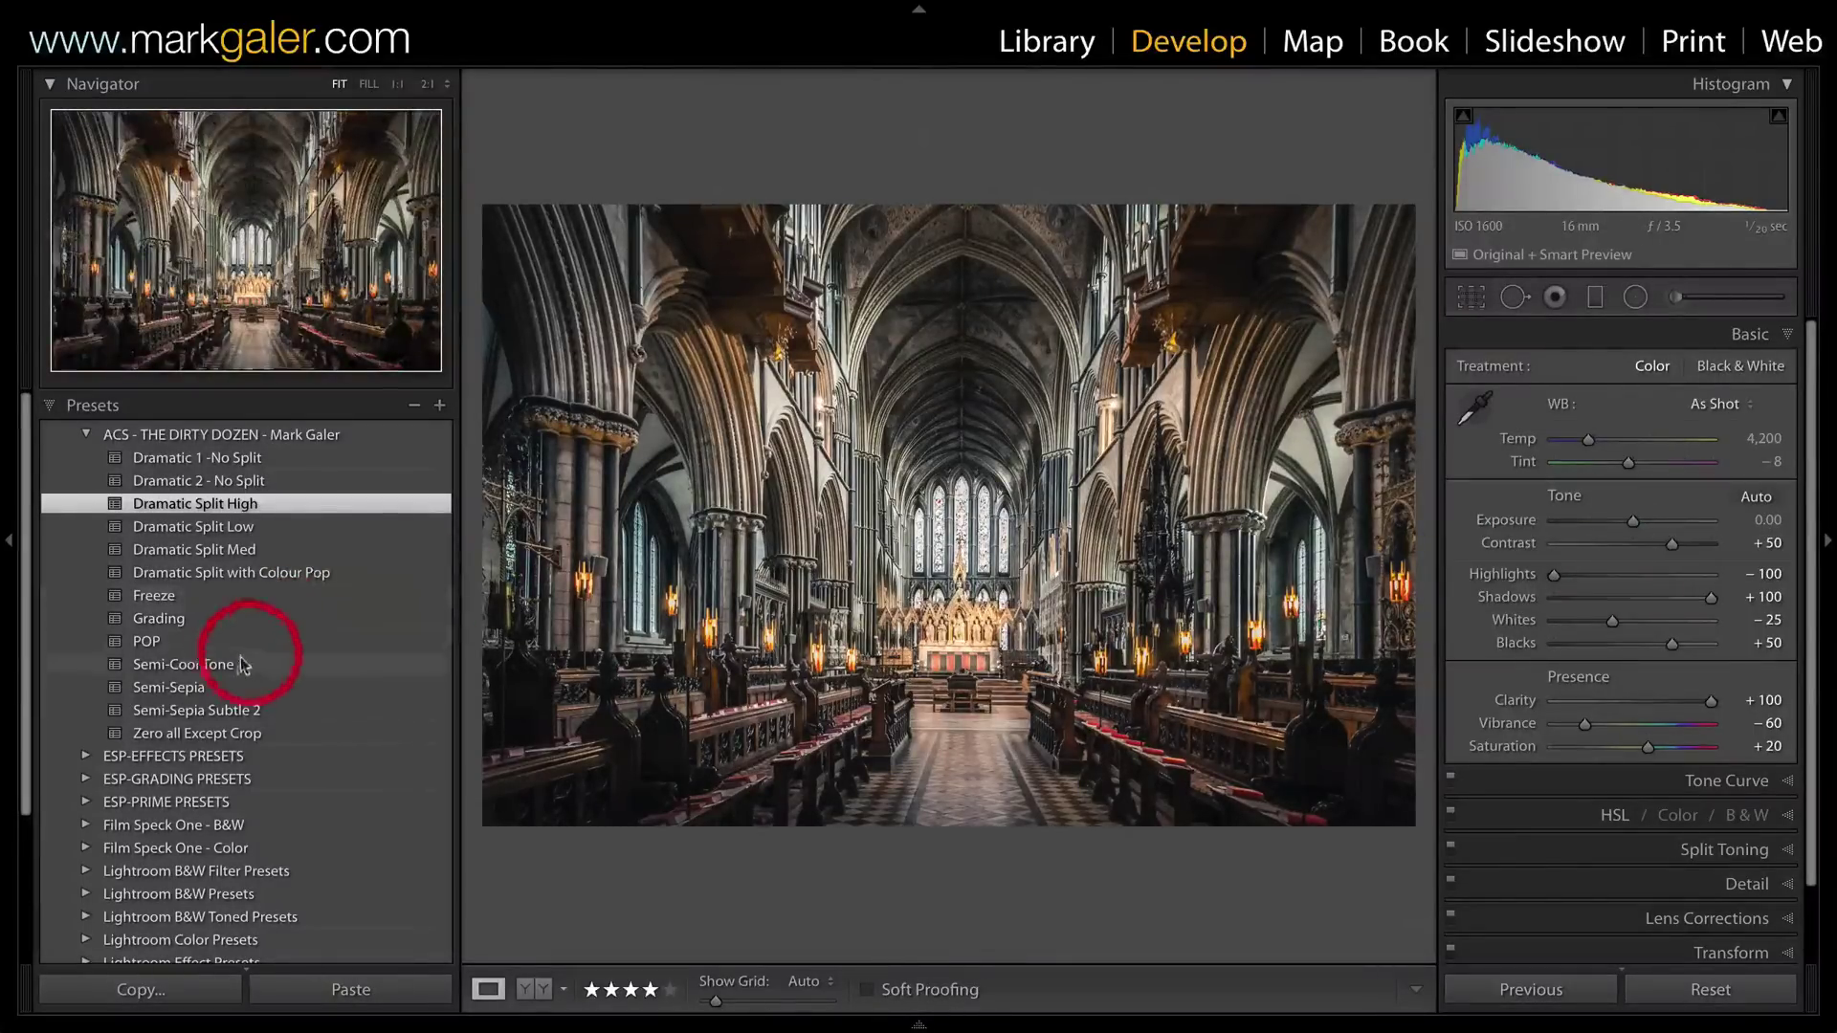
Apply Zero all Except Crop, compare against a full Reset, then undo the reset.
left_click(208, 739)
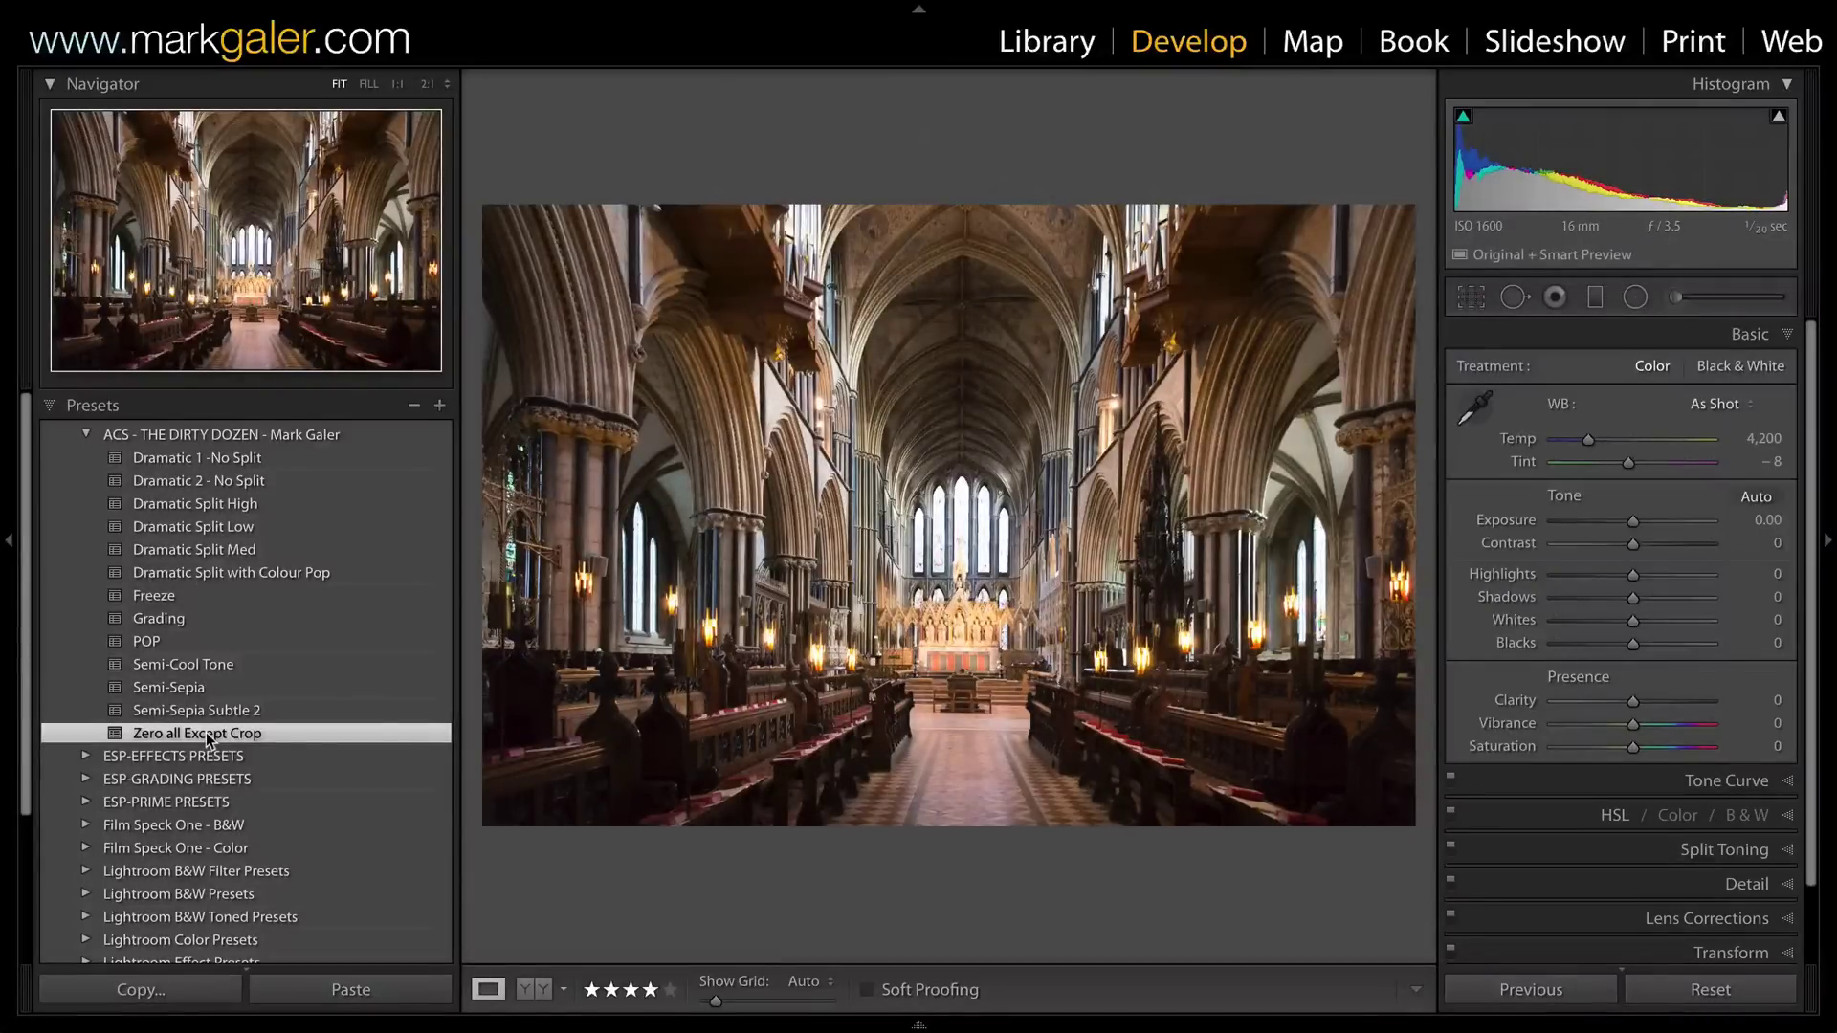
left_click(1700, 987)
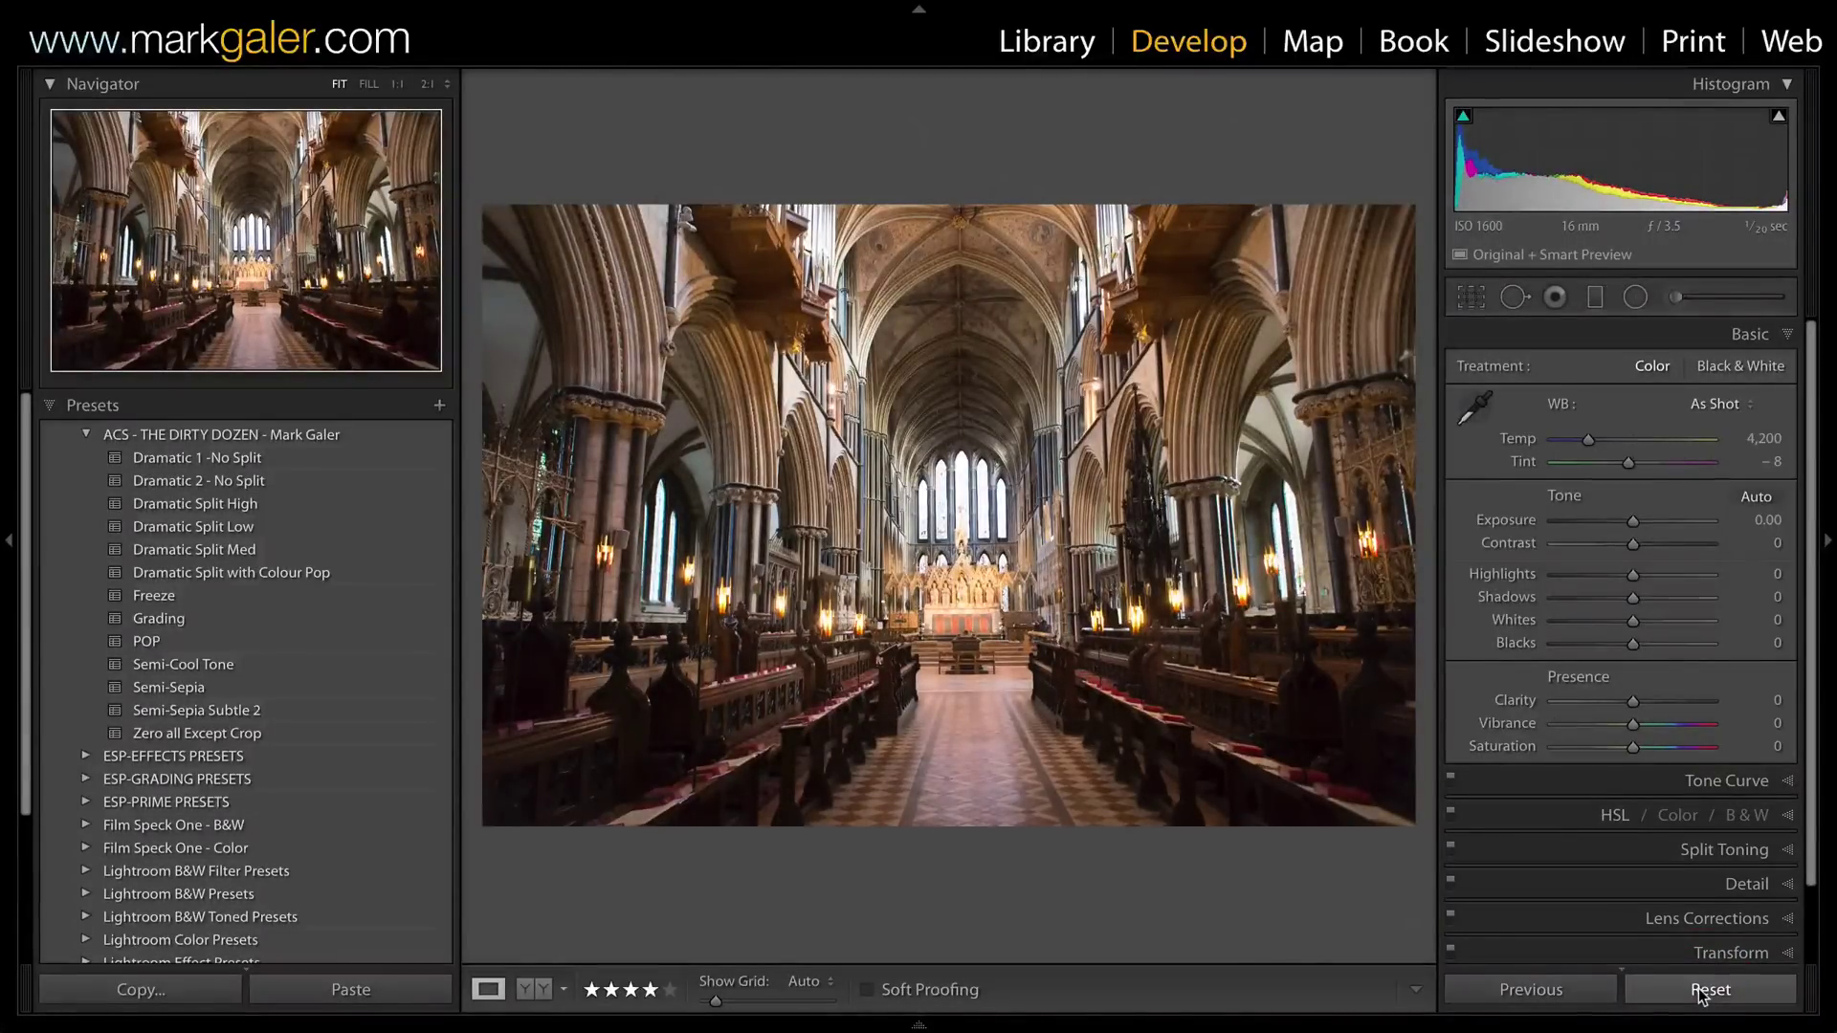
key("ctrl+z")
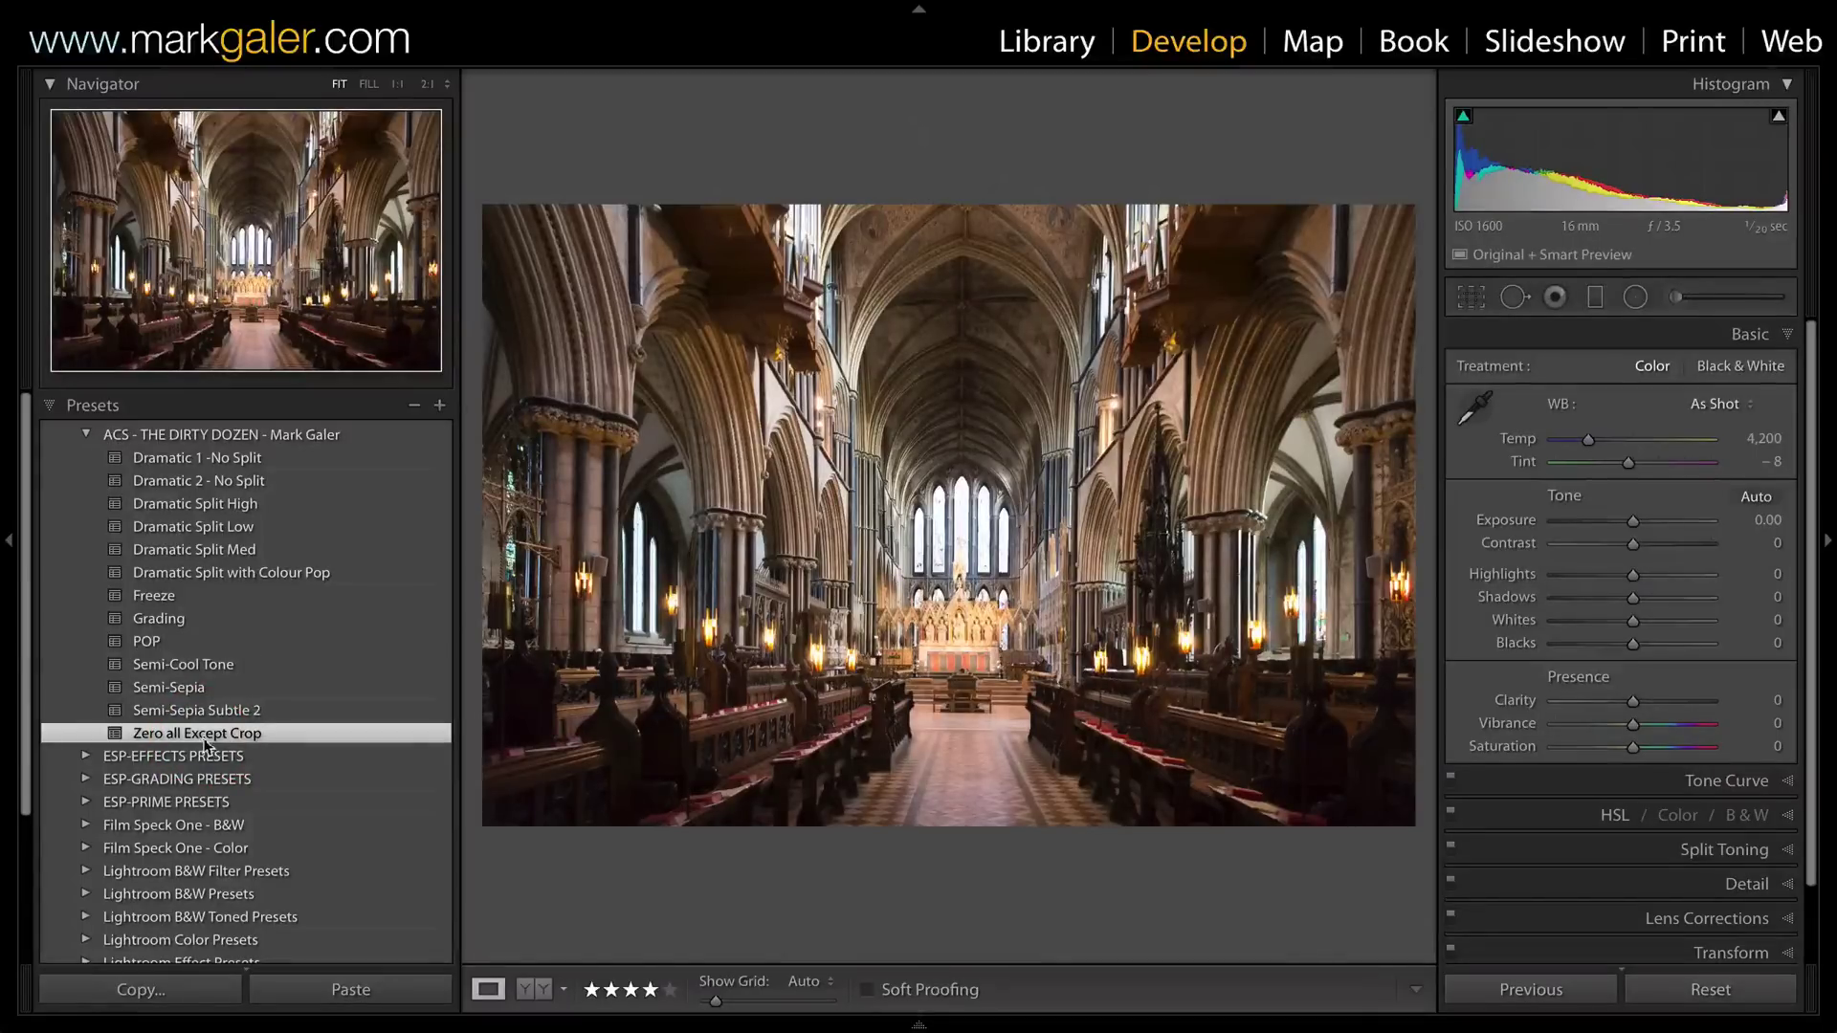
Try the Freeze preset, zero the adjustments, then reapply Dramatic Split High to the cathedral.
left_click(219, 603)
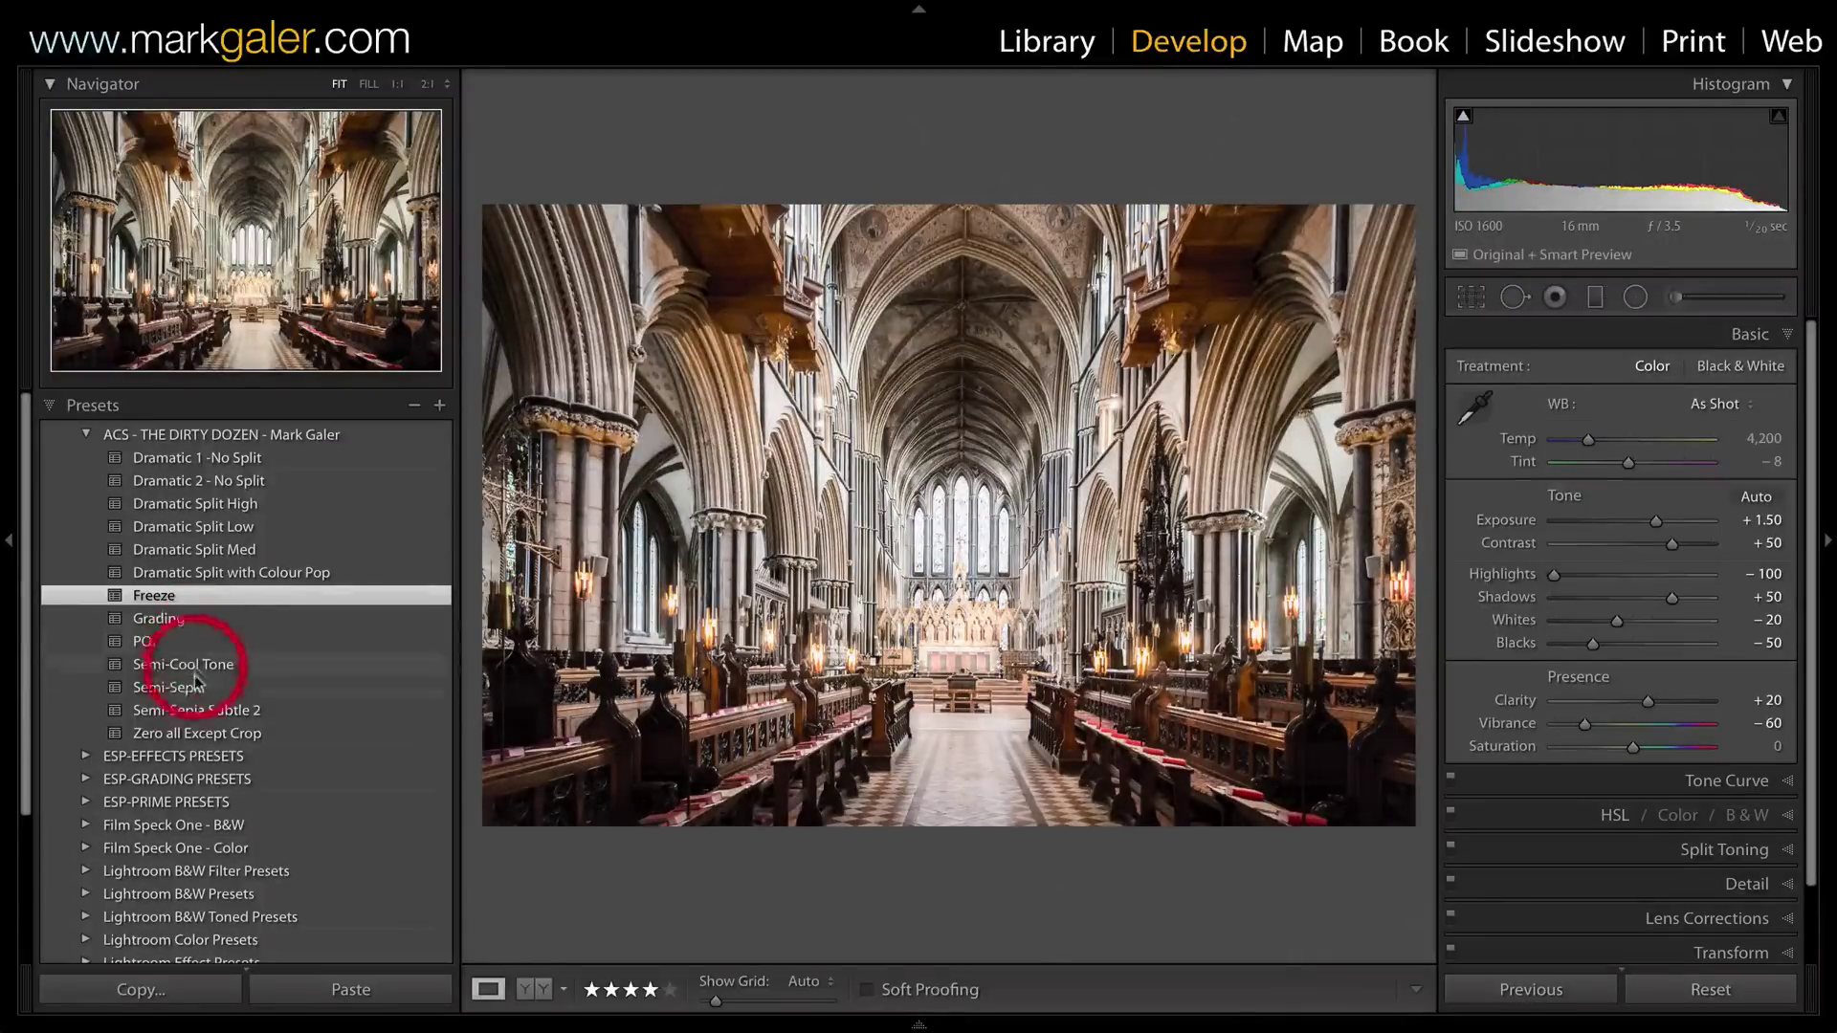
left_click(191, 735)
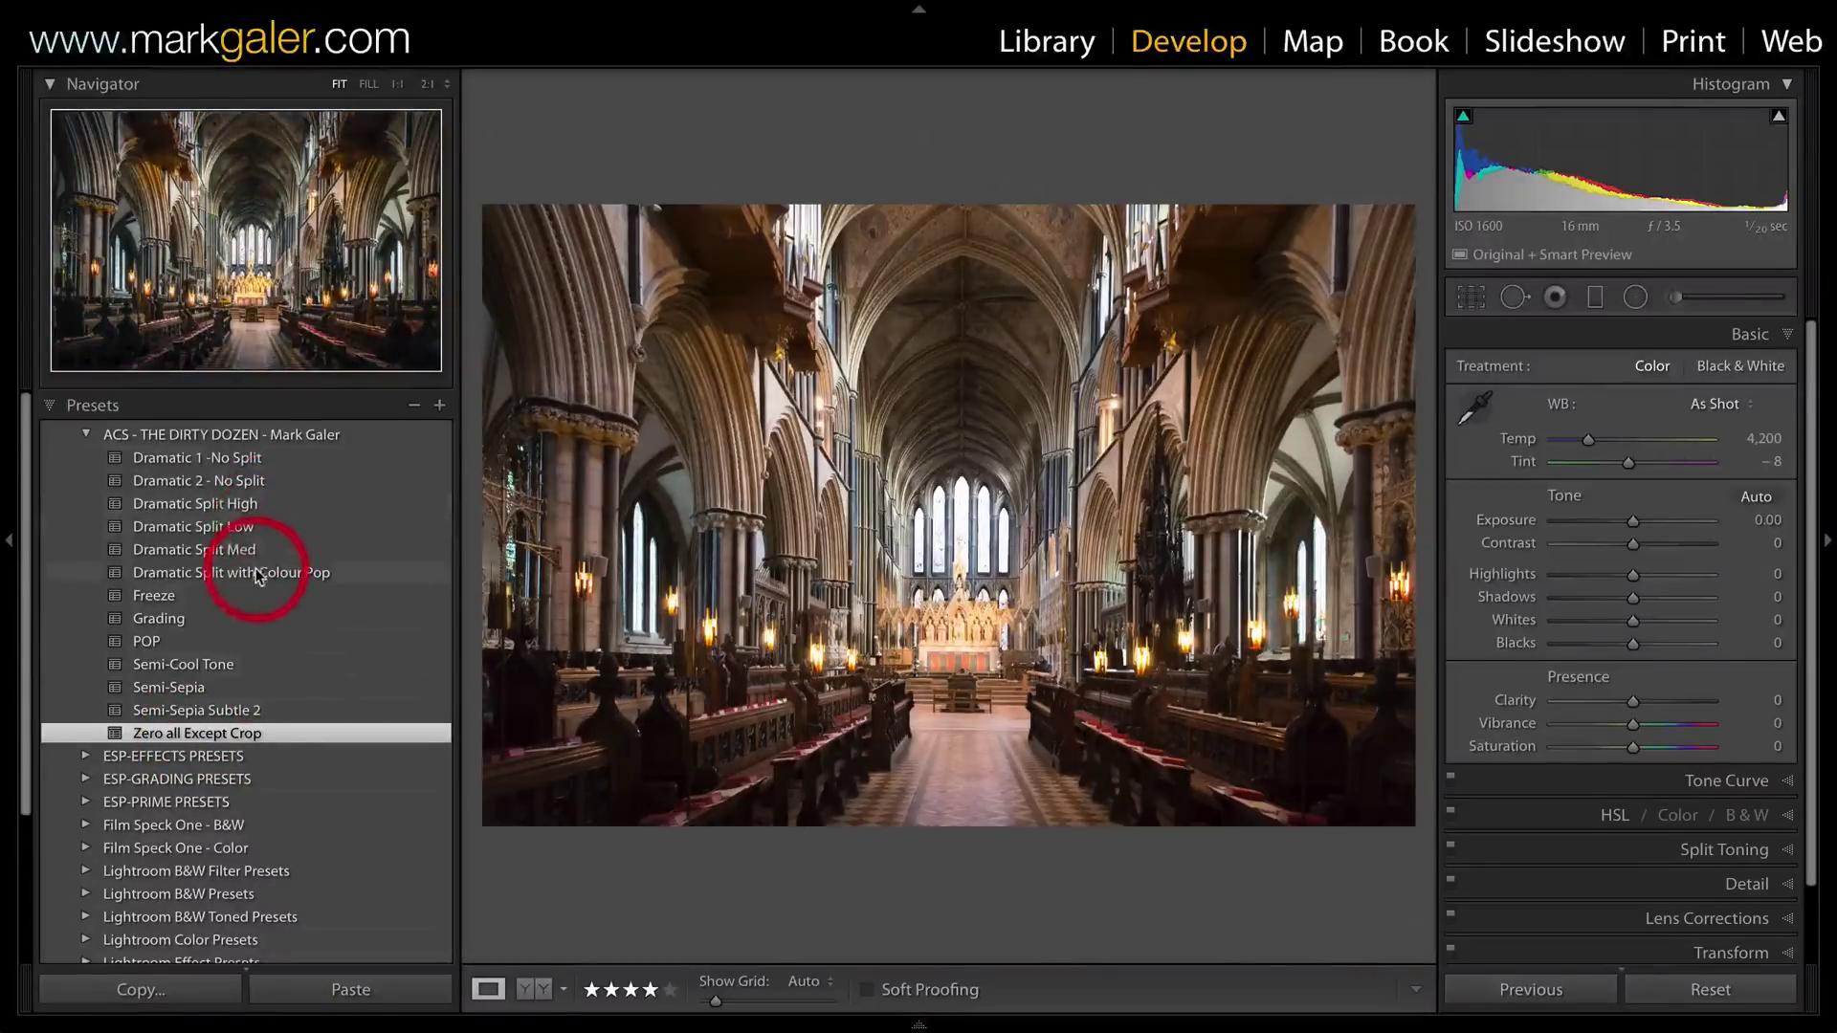
left_click(260, 507)
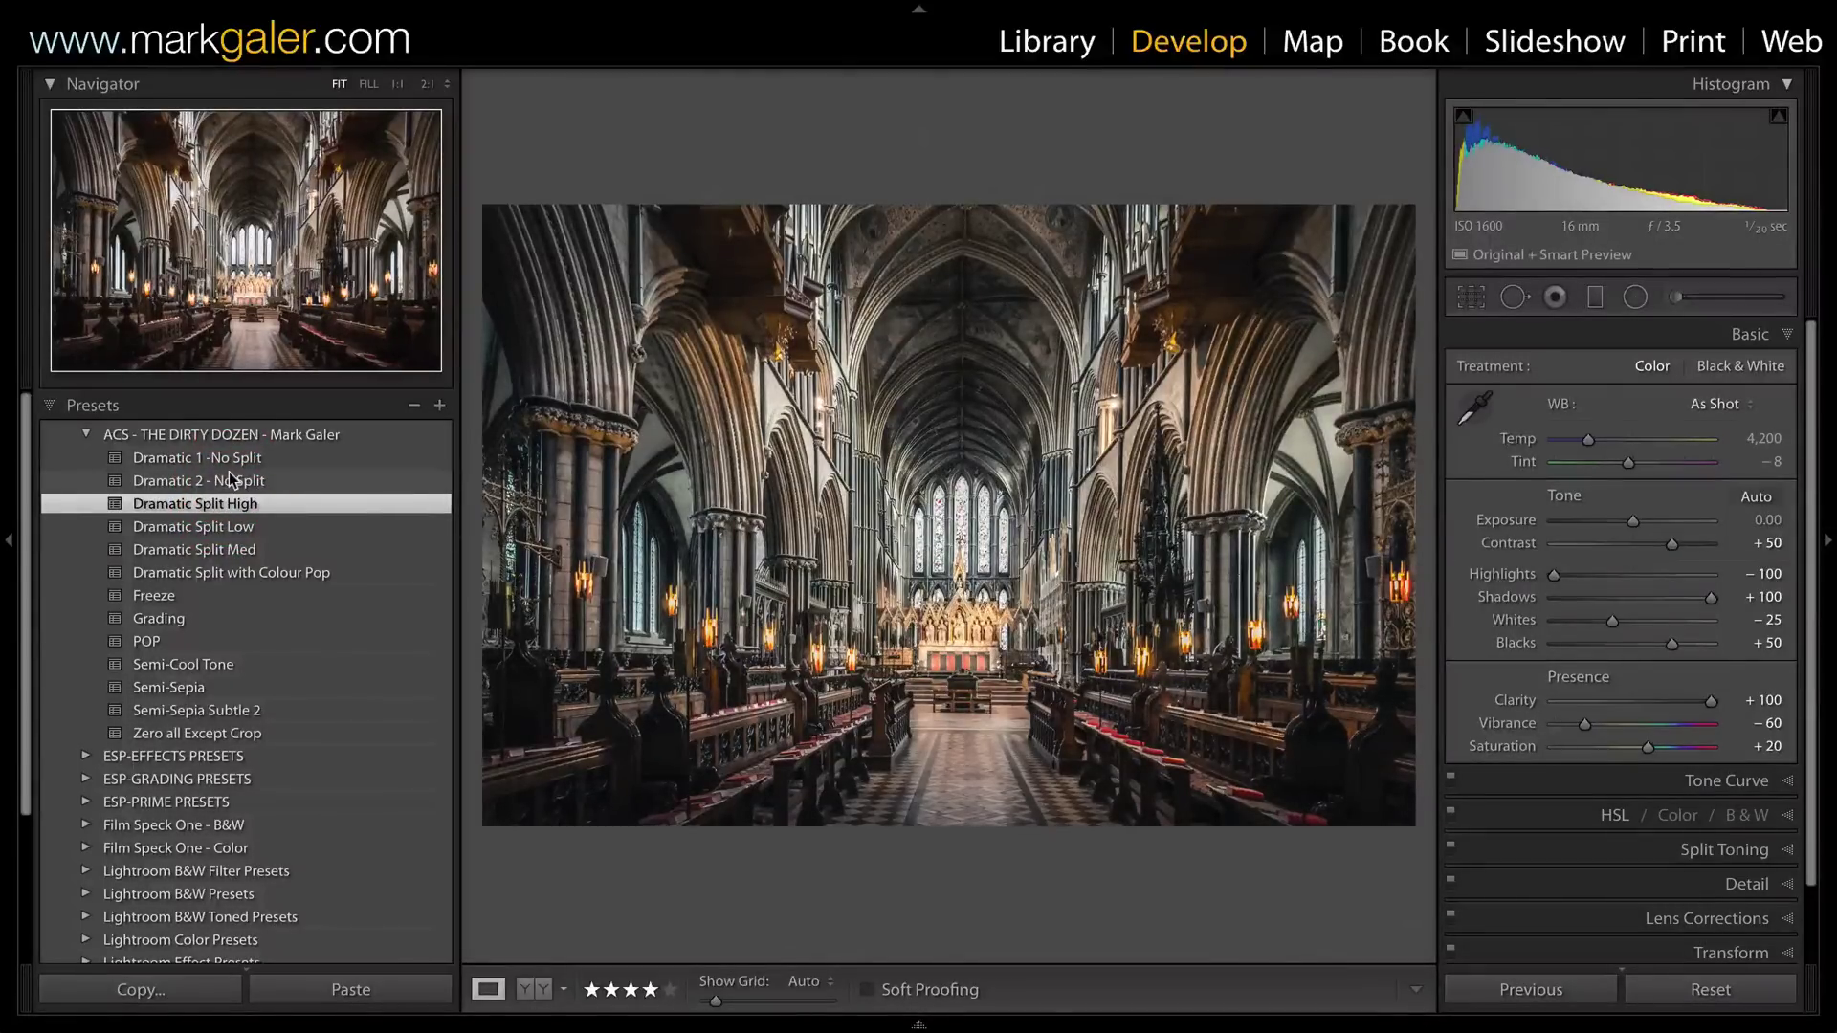
Pick the old man portrait from the Library grid and open it in Develop.
key("g")
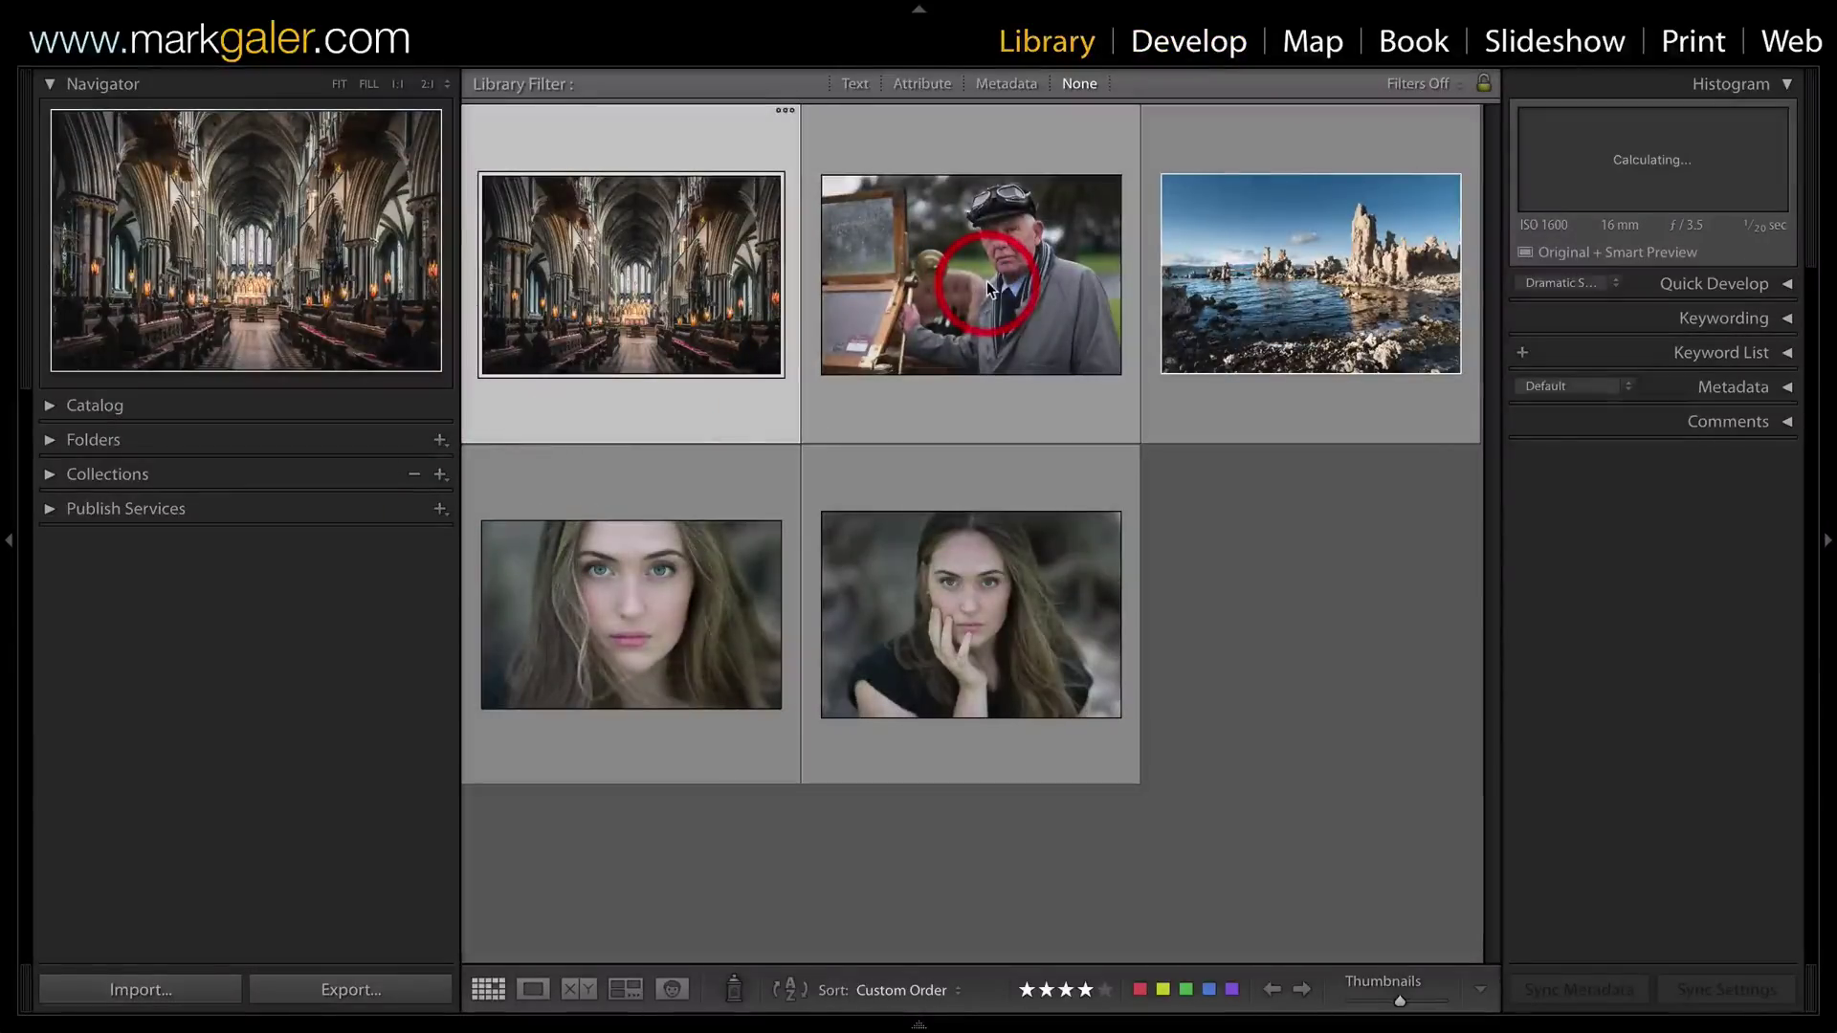
left_click(988, 287)
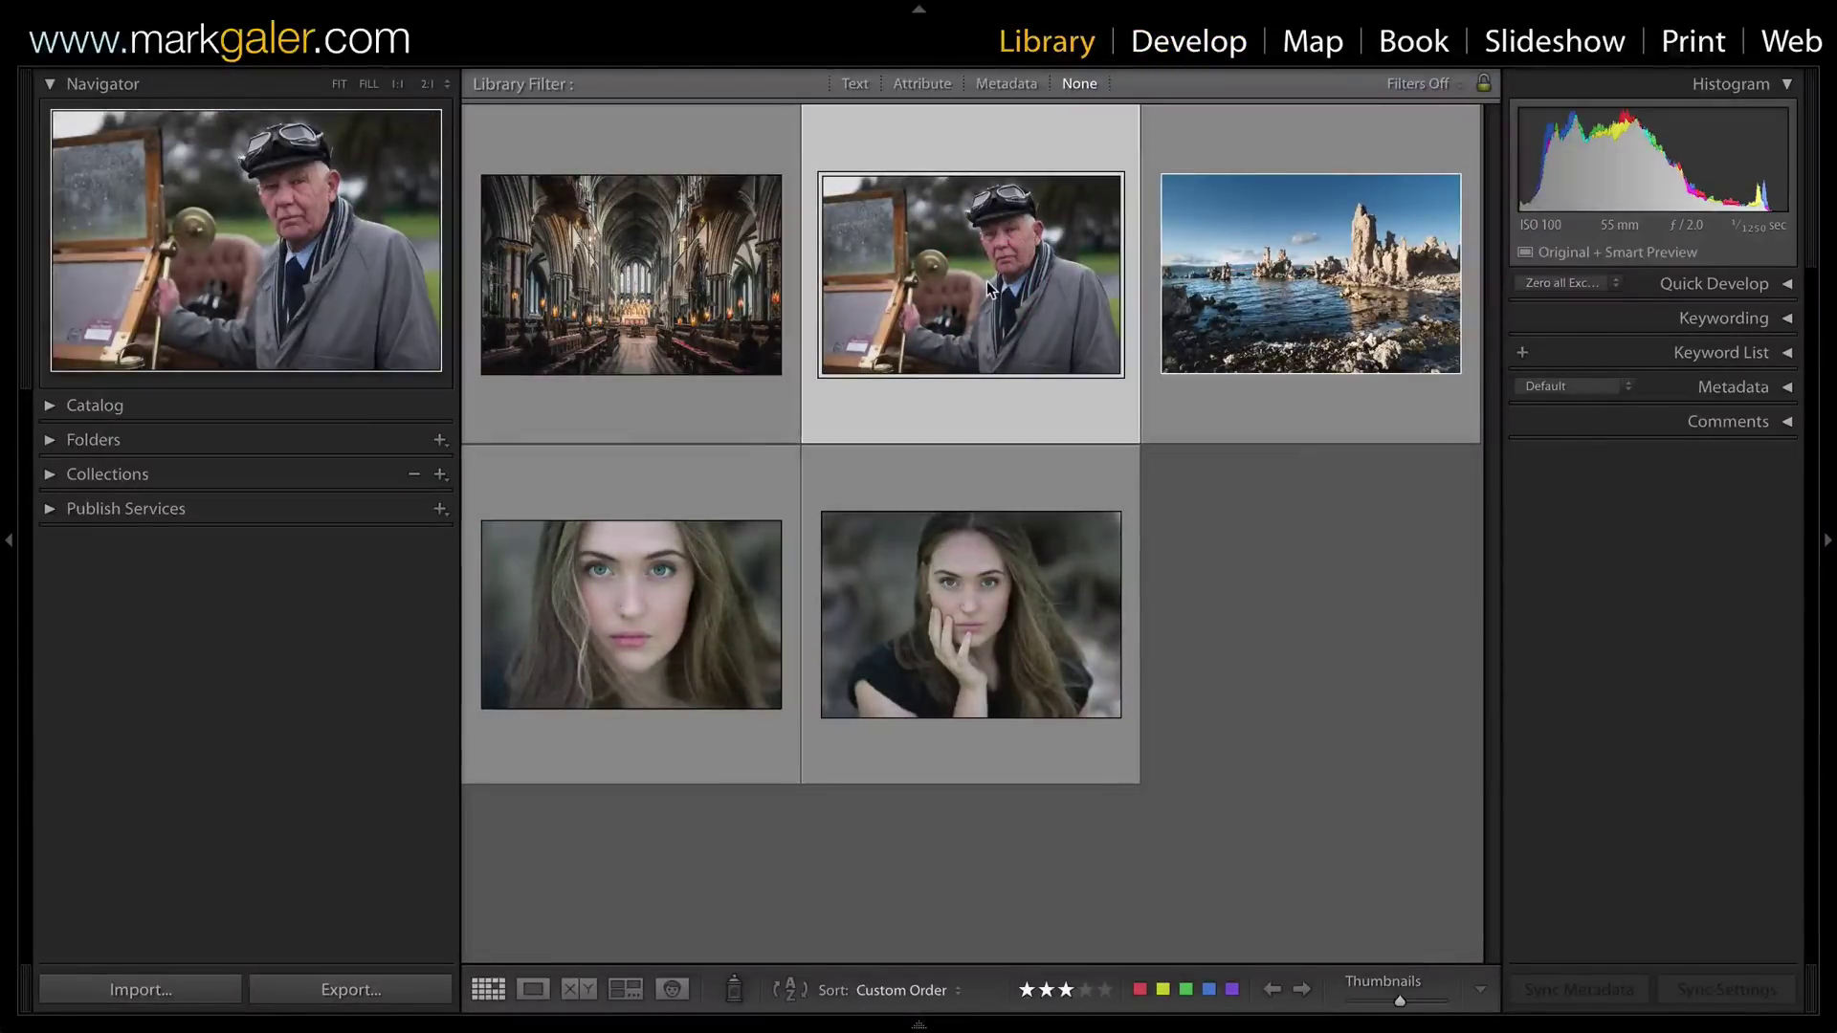
key("d")
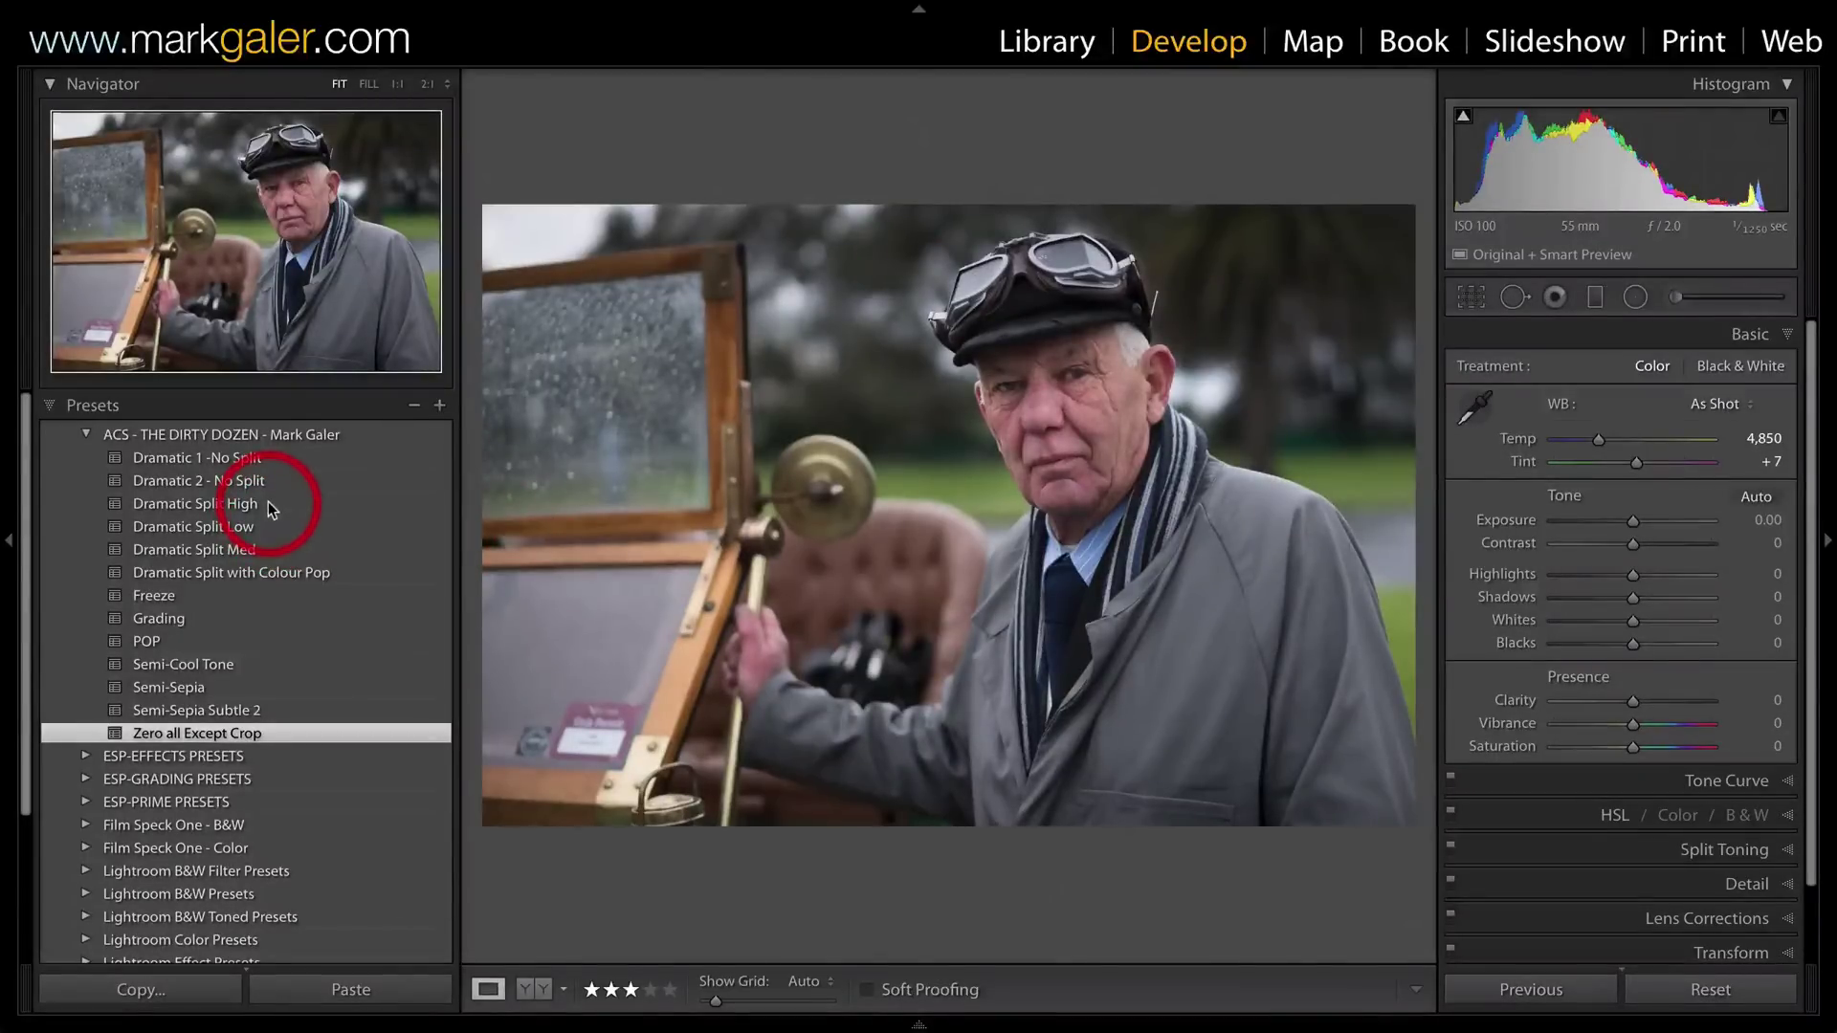
Try Dramatic Split High, zero it, then apply Dramatic Split with Colour Pop.
left_click(268, 502)
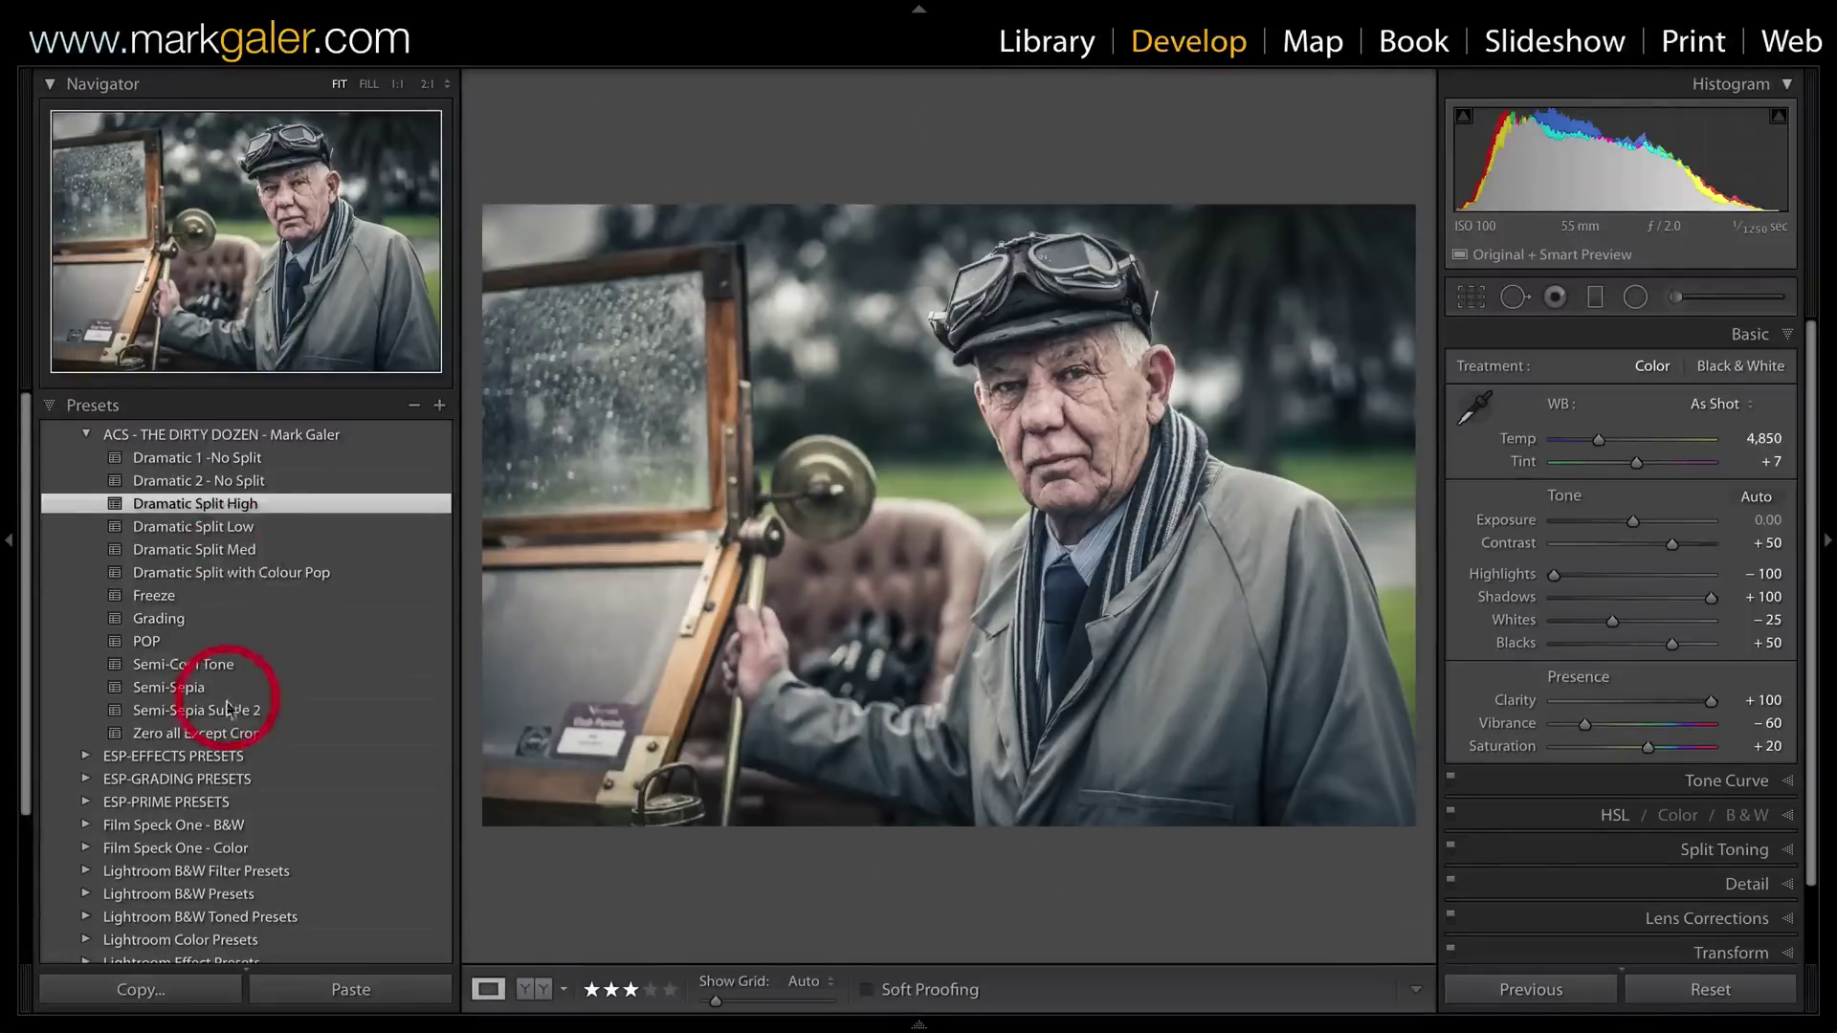
left_click(224, 734)
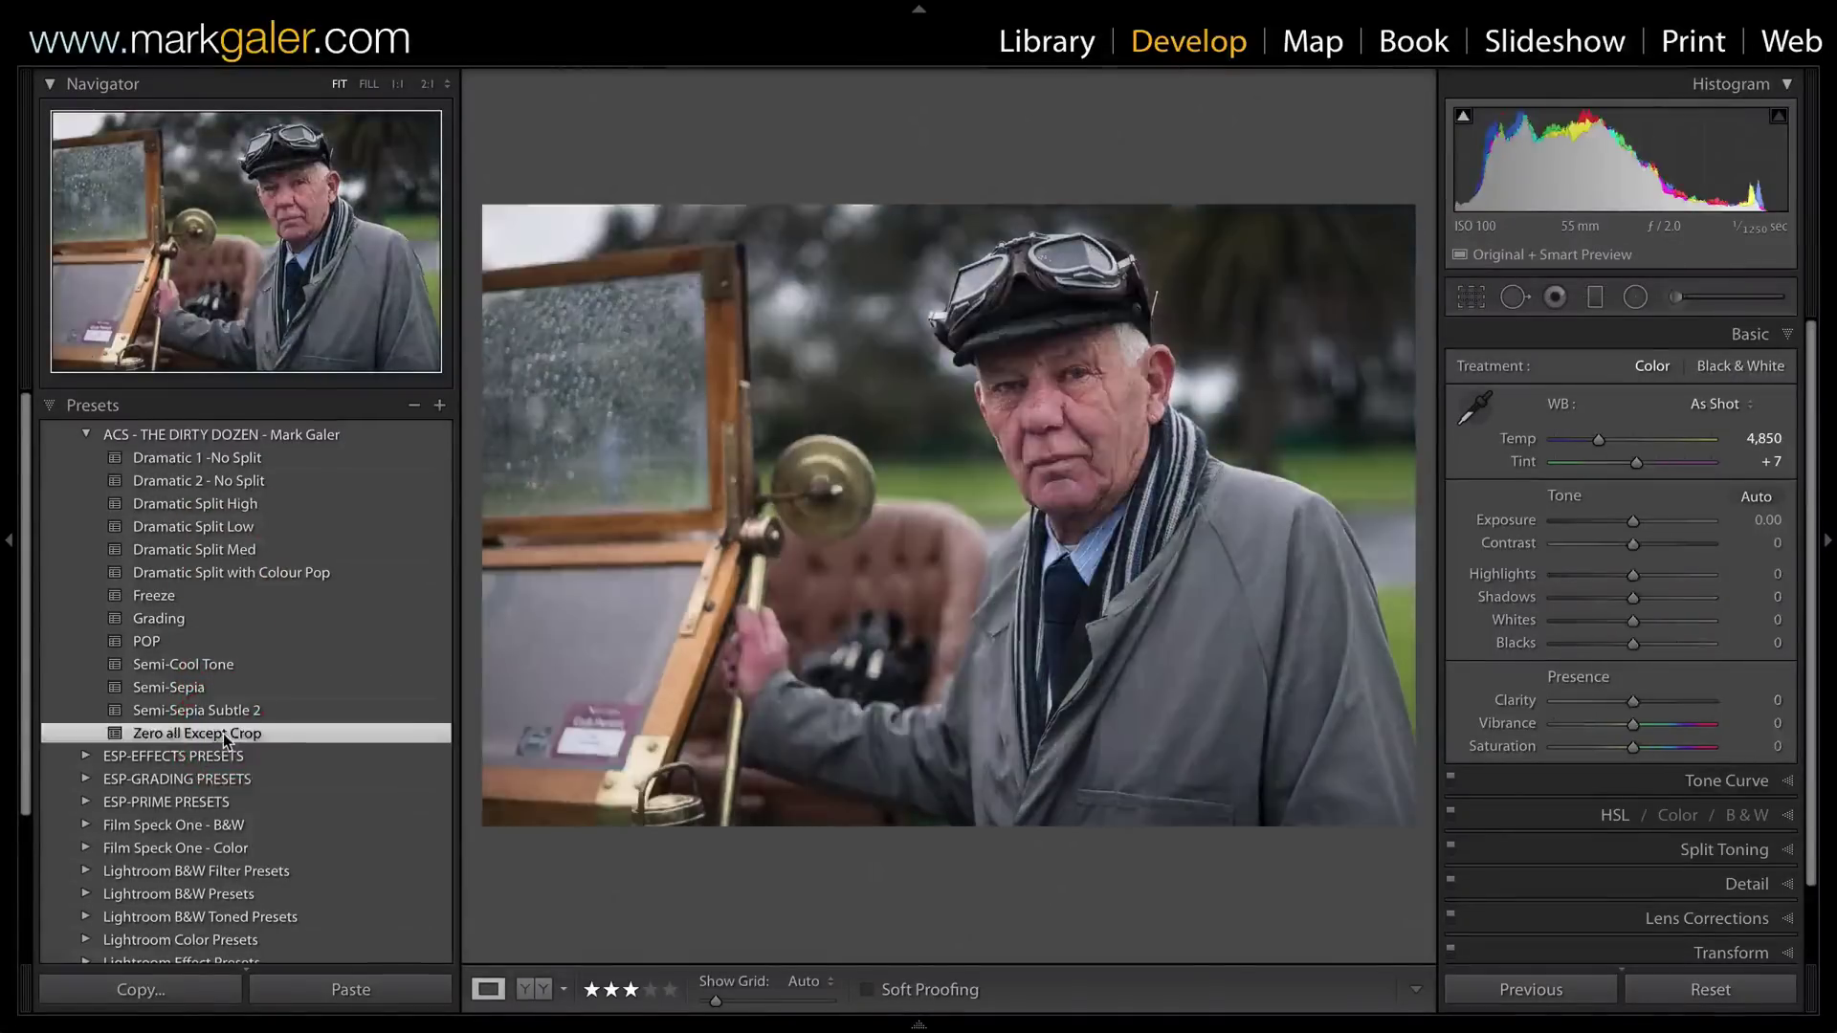
left_click(228, 574)
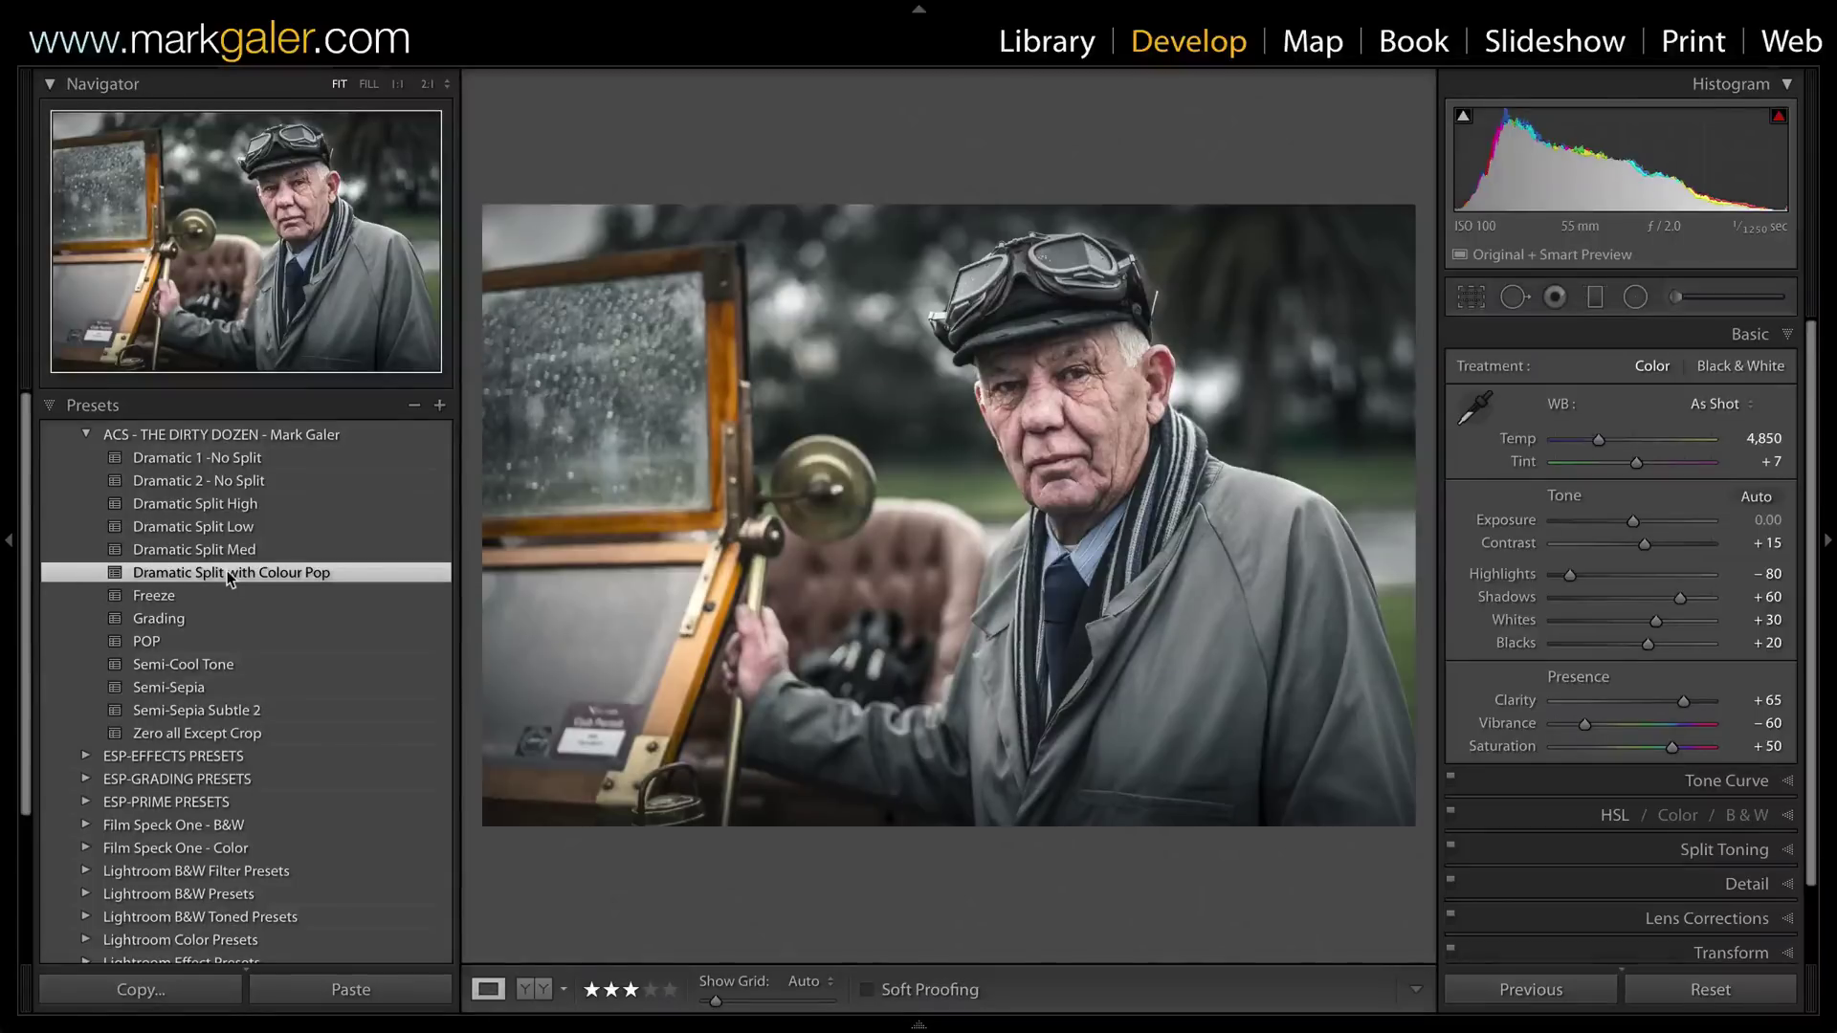
left_click_drag(230, 577, 210, 627)
Open the Mono Lake tufa photo in Develop, apply Freeze, and set Exposure to +1.60.
key("g")
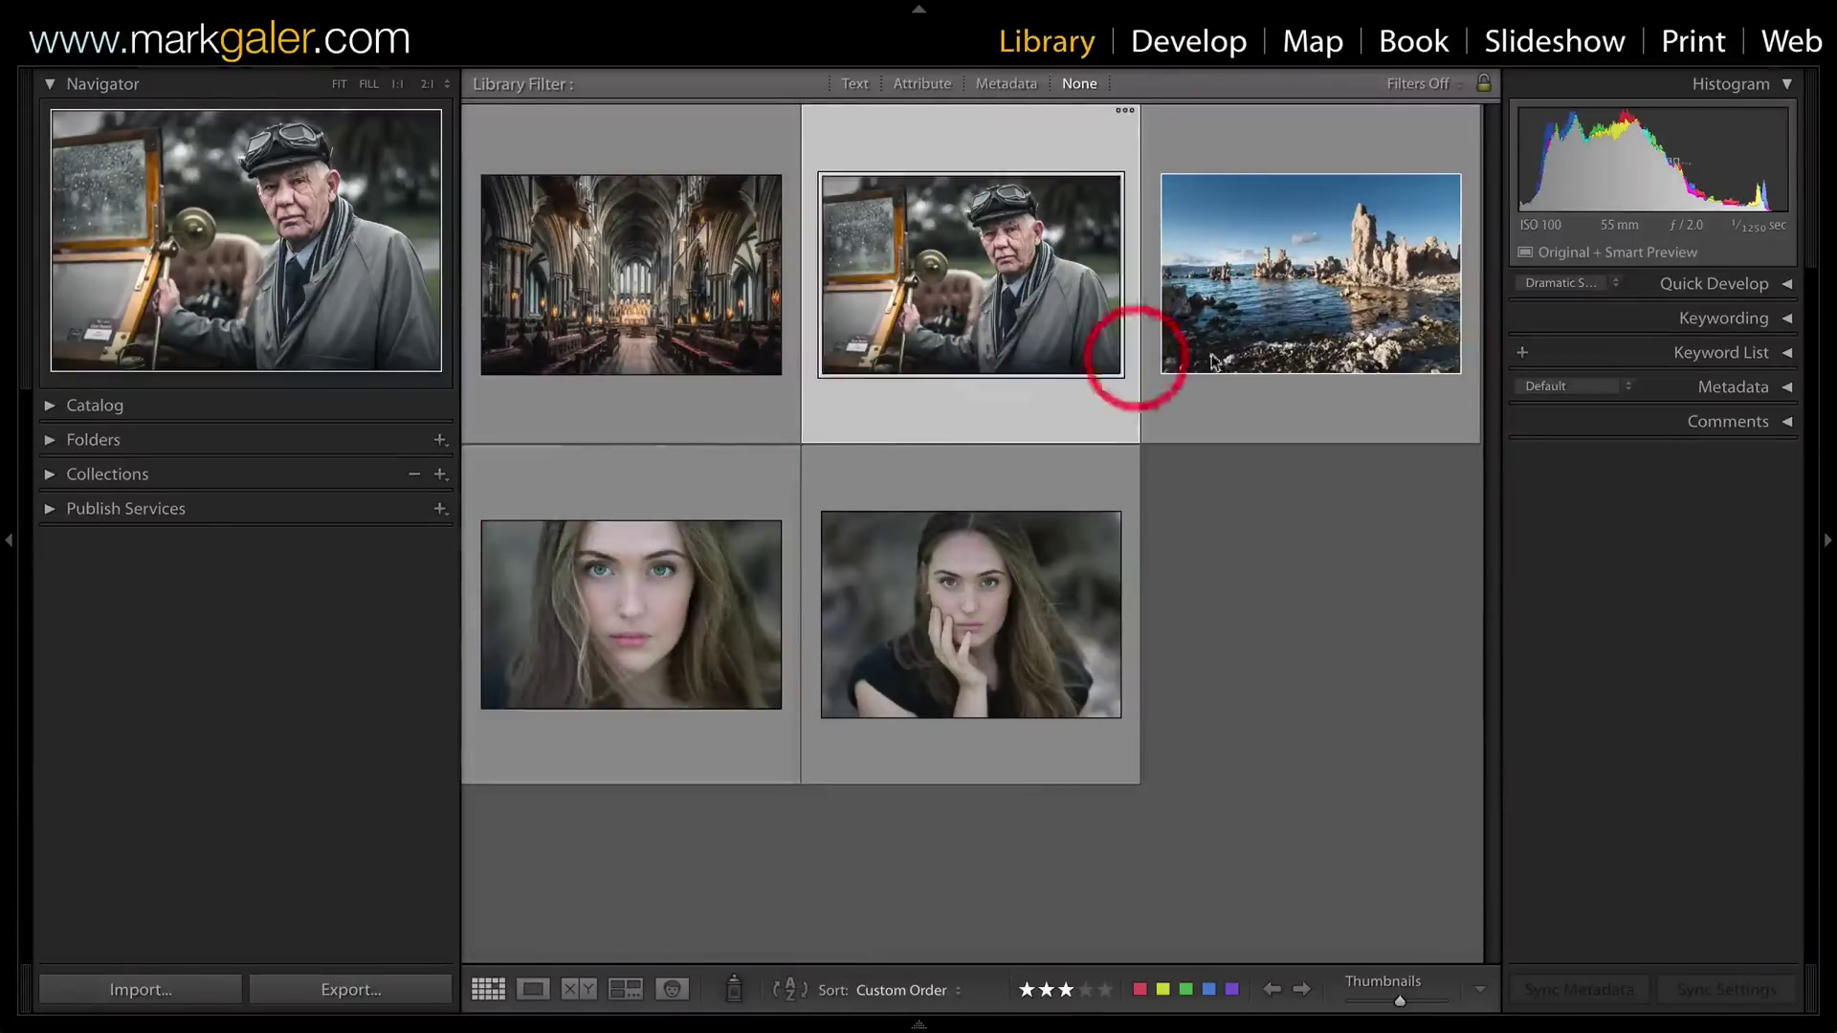
left_click(1351, 307, "ctrl")
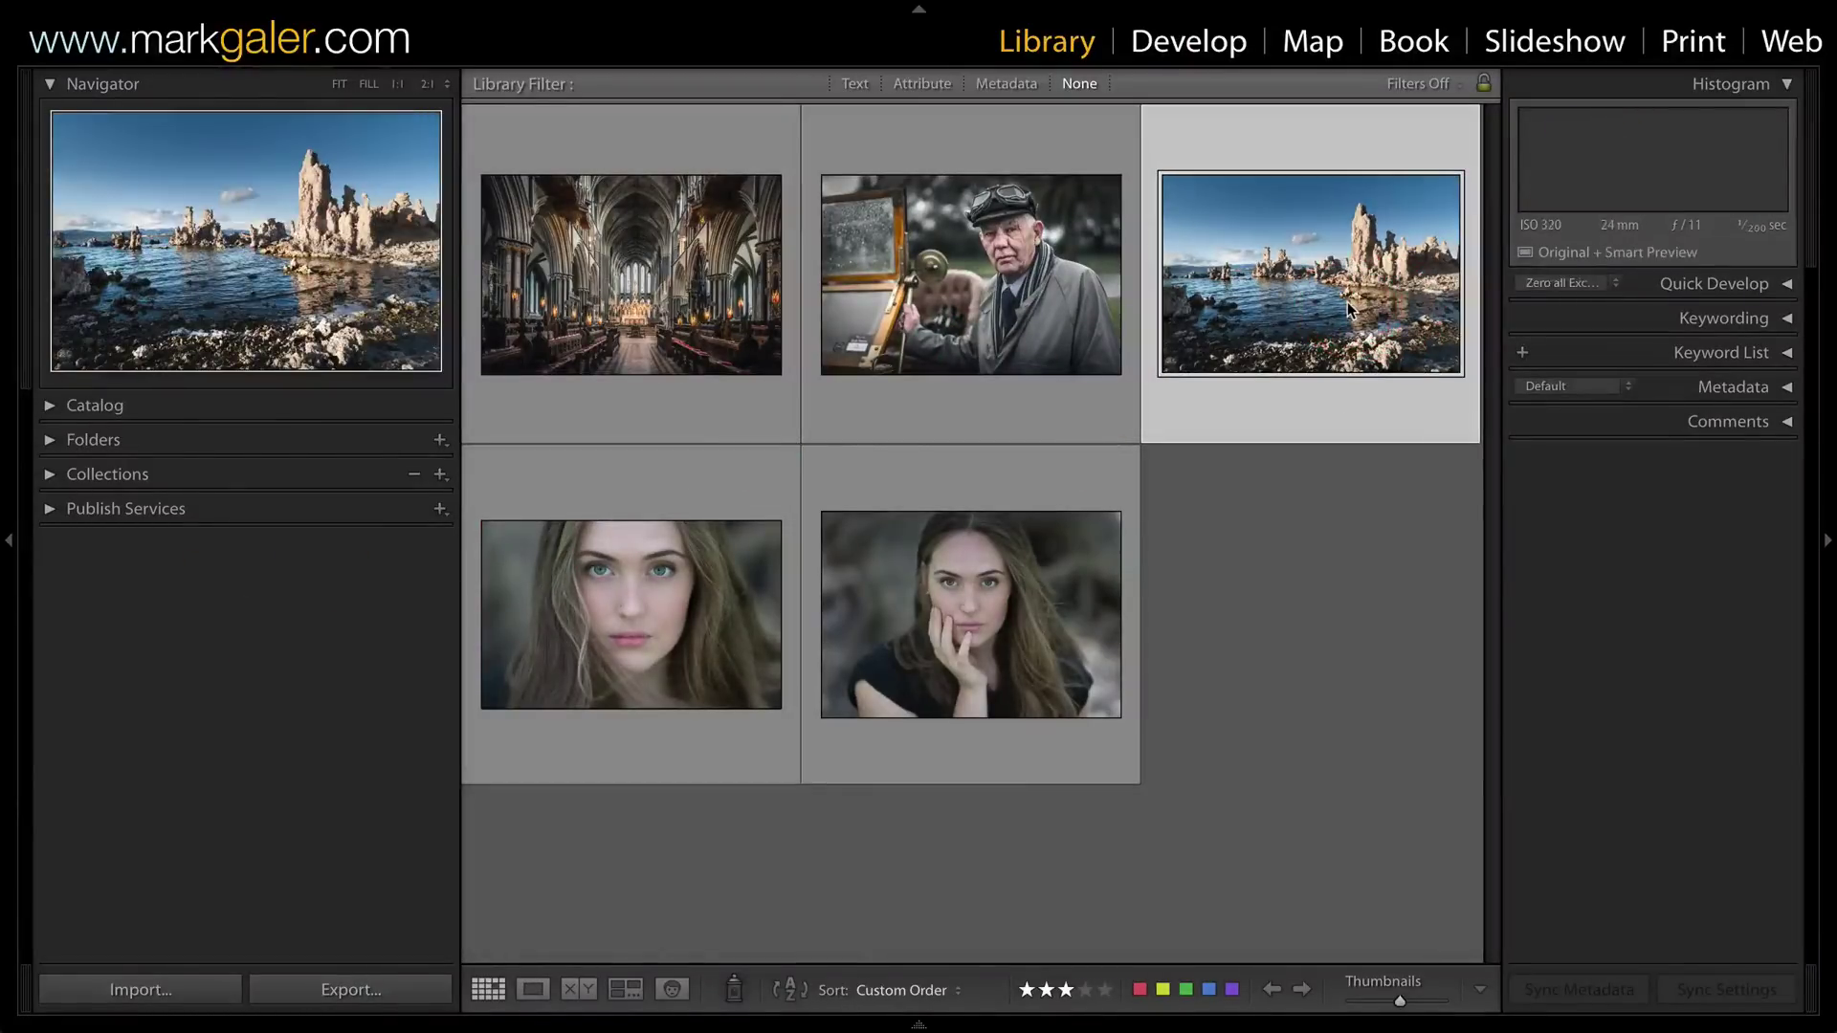
key("d")
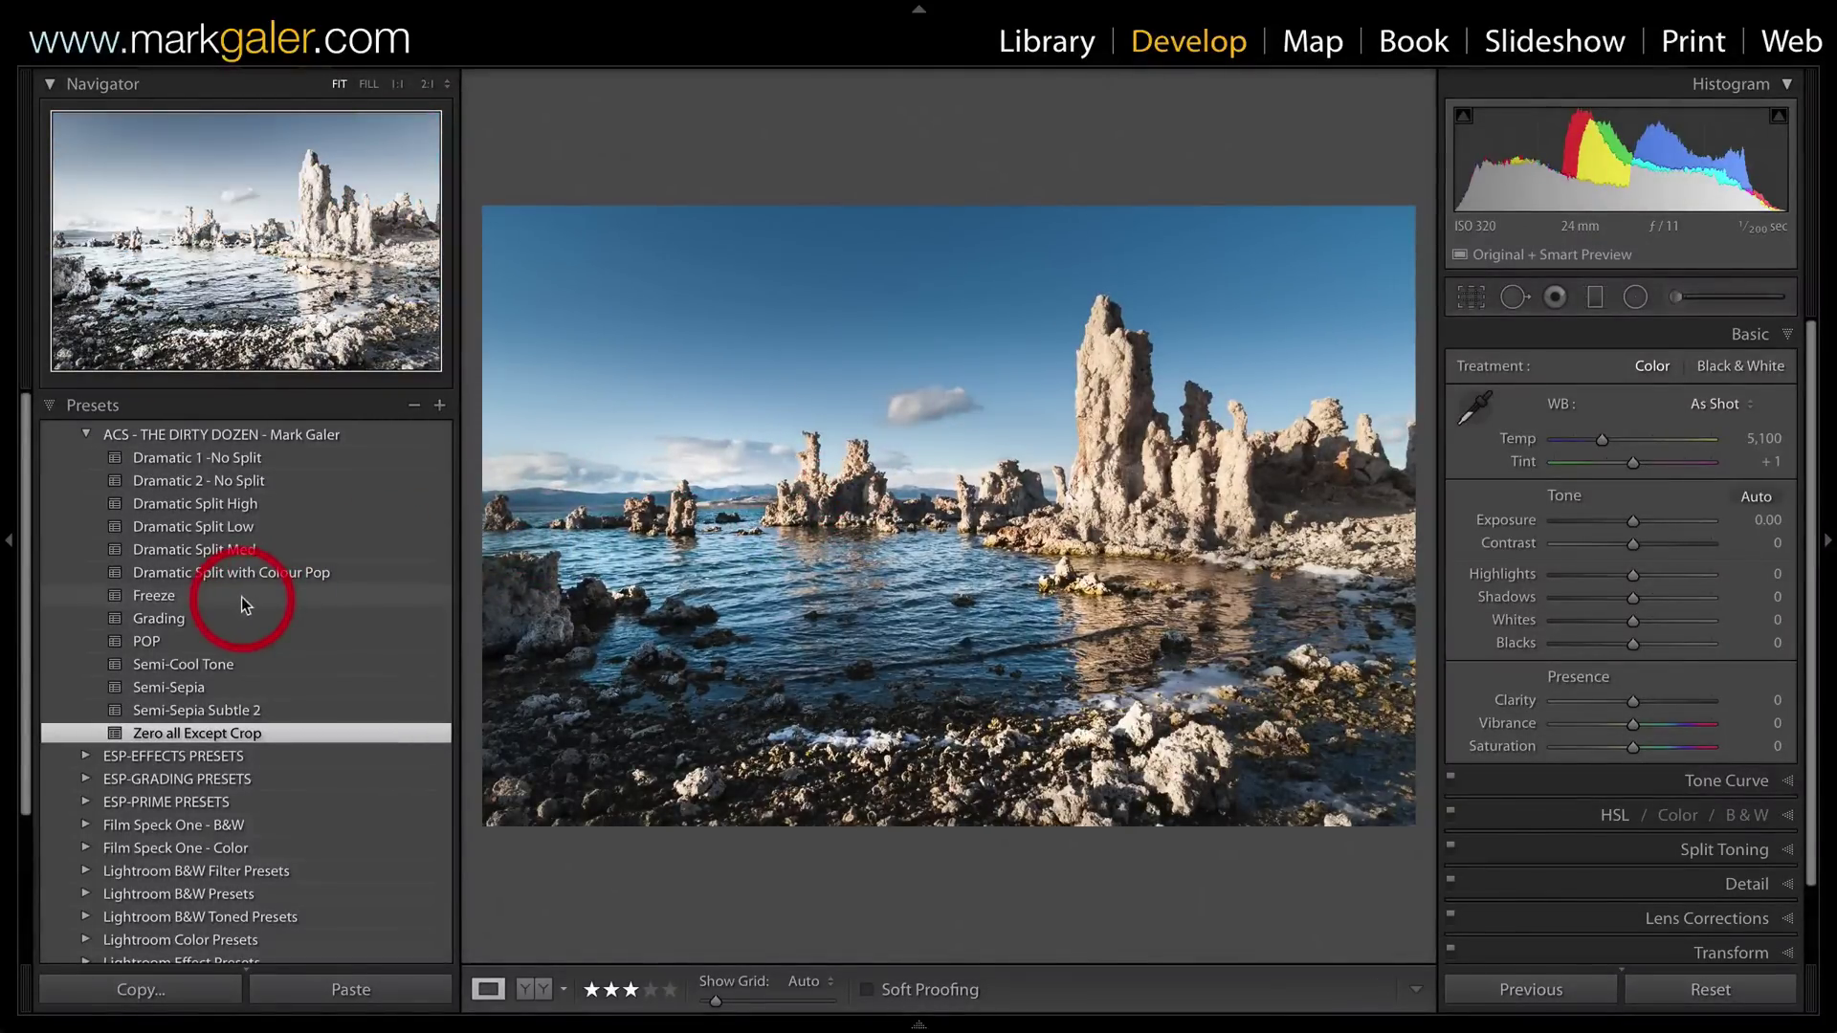
left_click(153, 595)
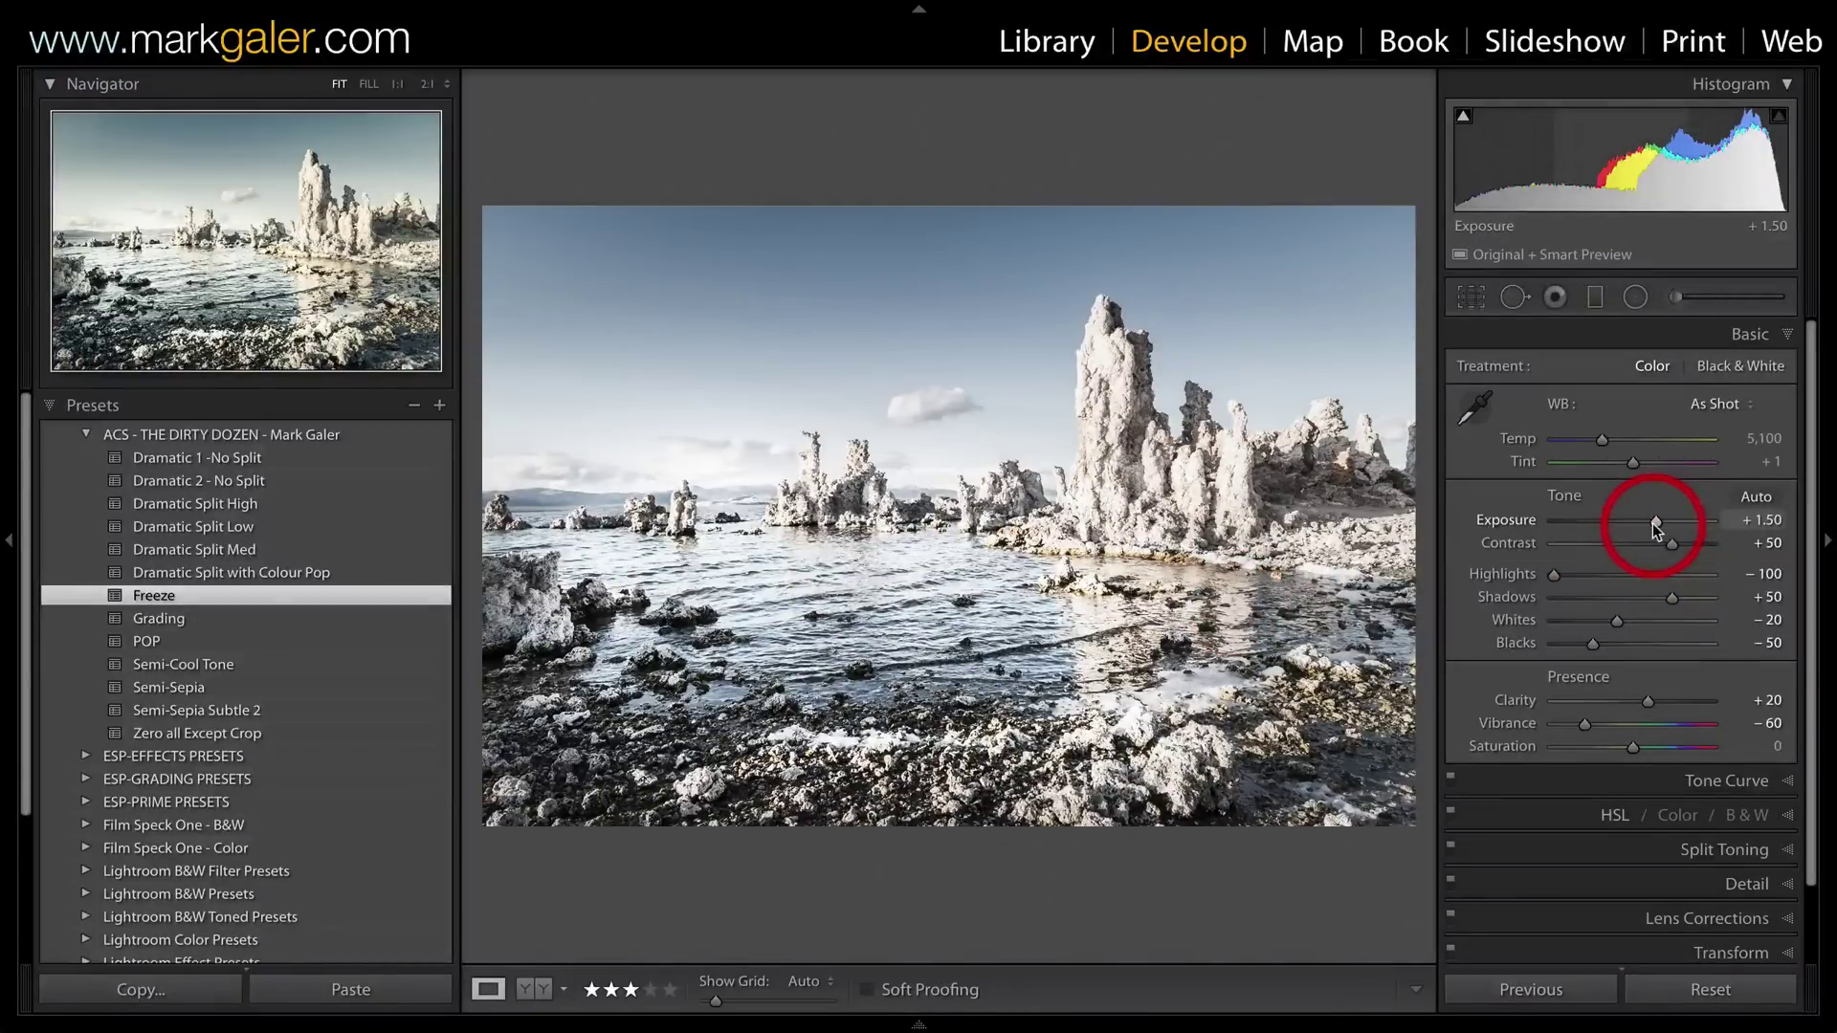
left_click_drag(1656, 524, 1656, 524)
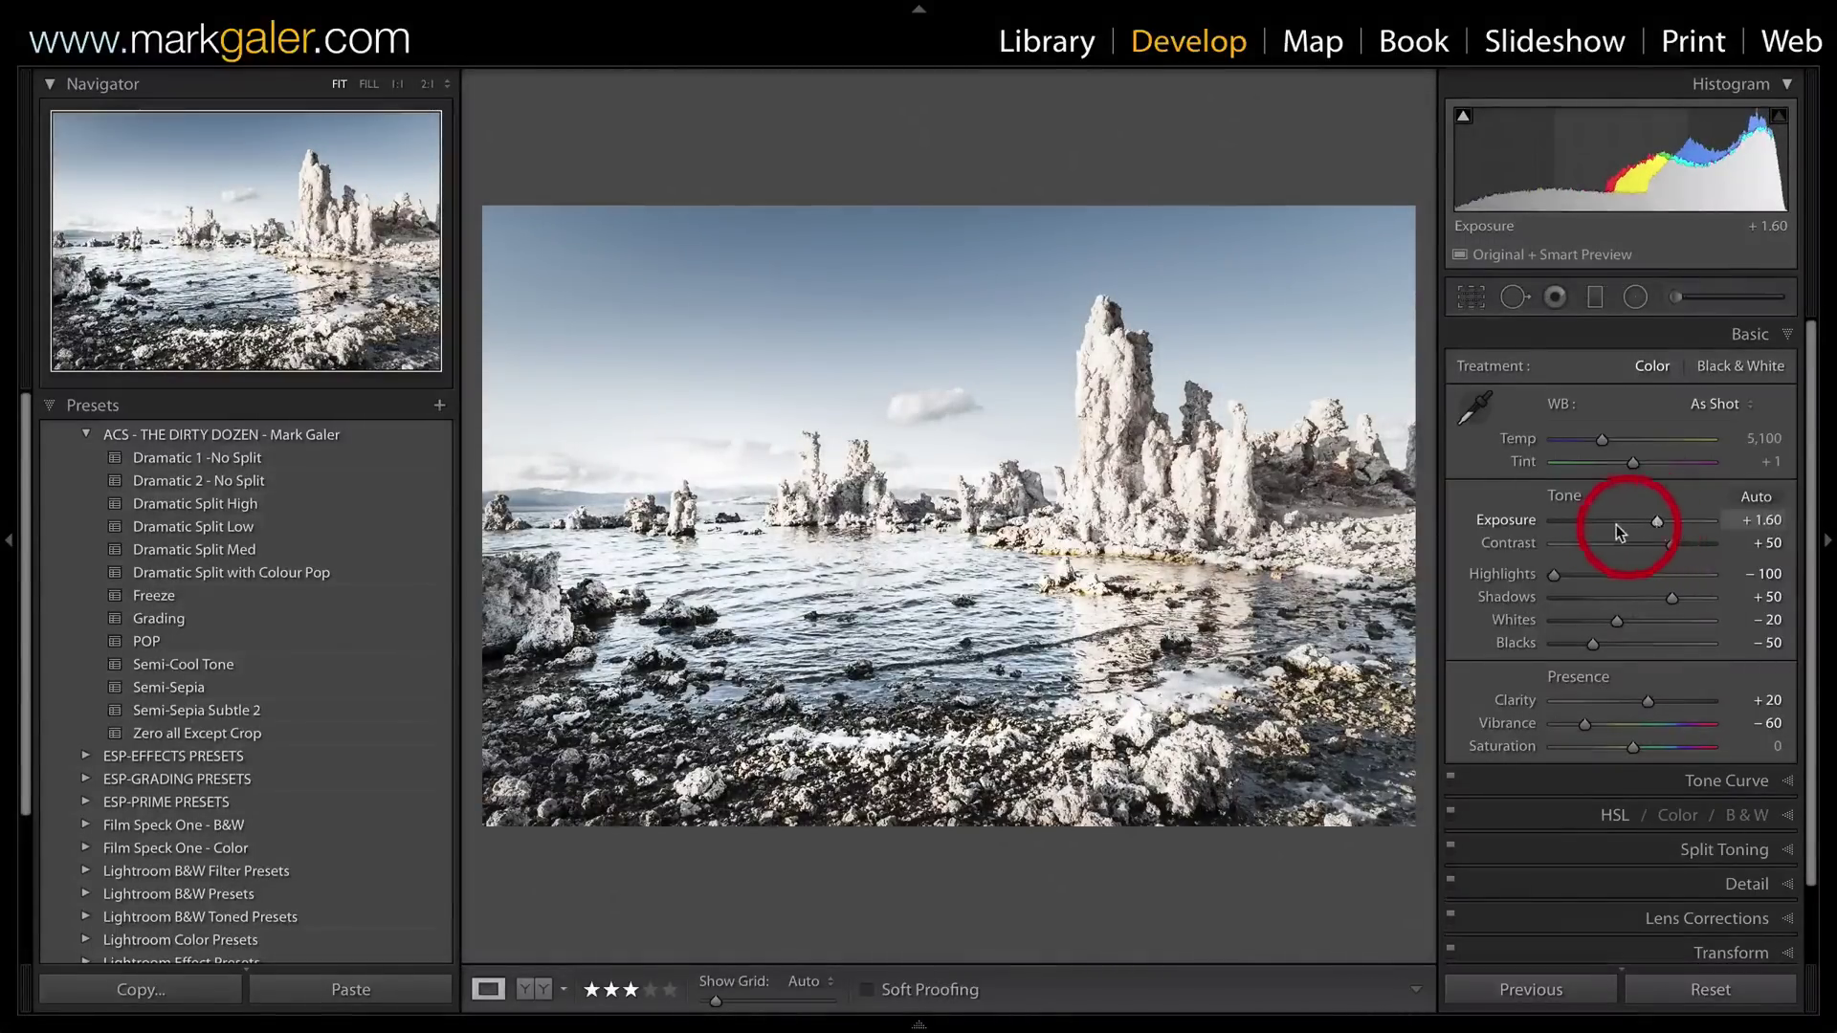
Select the woman's portrait in the grid and open it in Develop.
left_click(1343, 519)
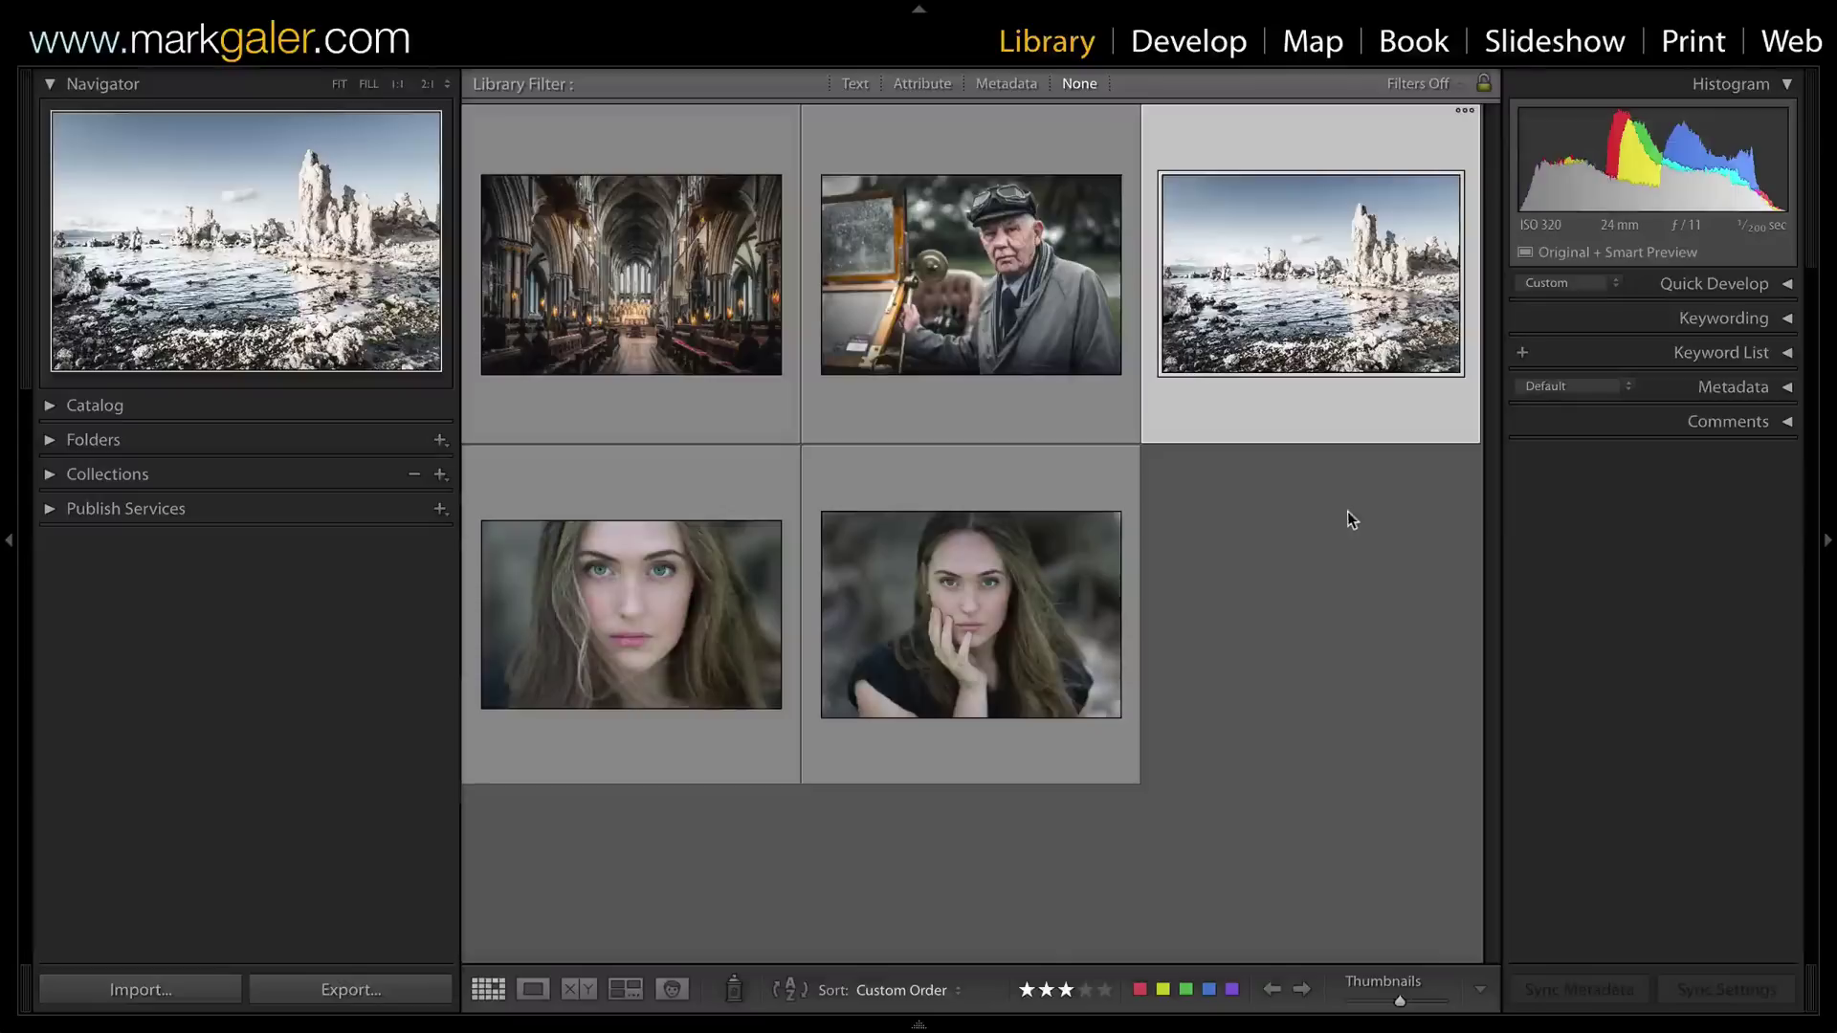
left_click(655, 608)
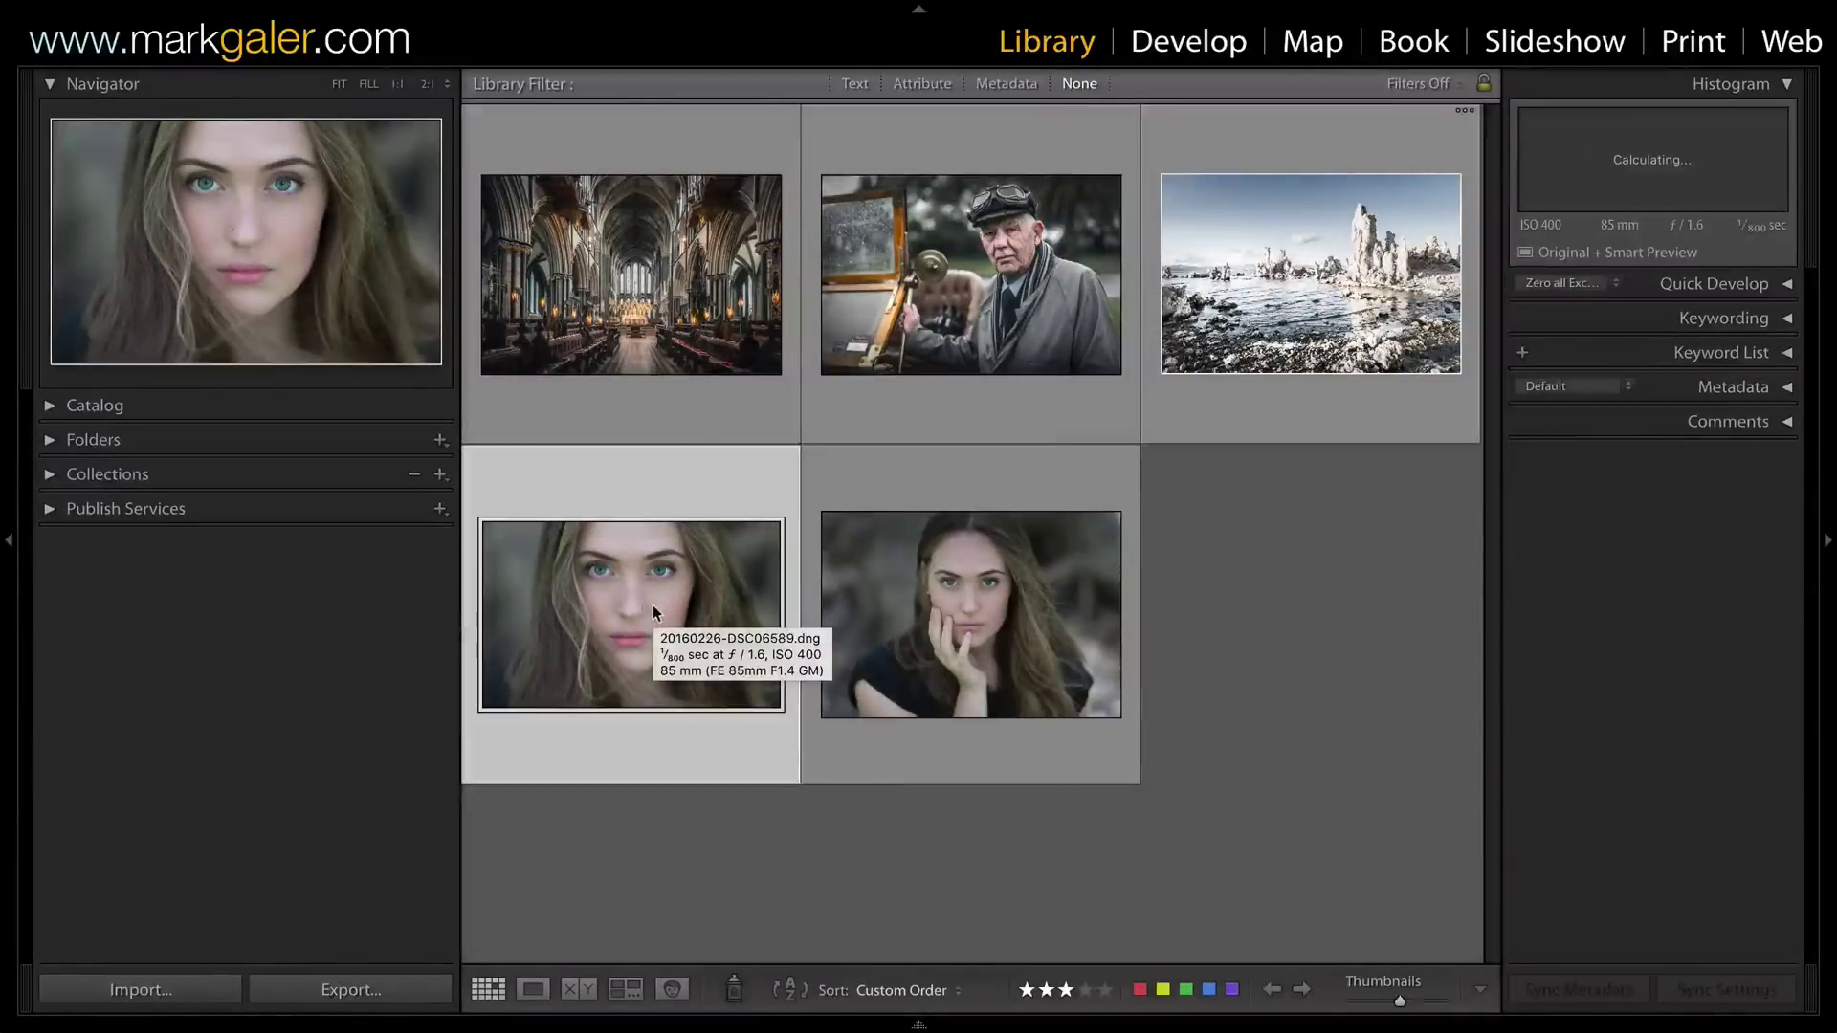
key("d")
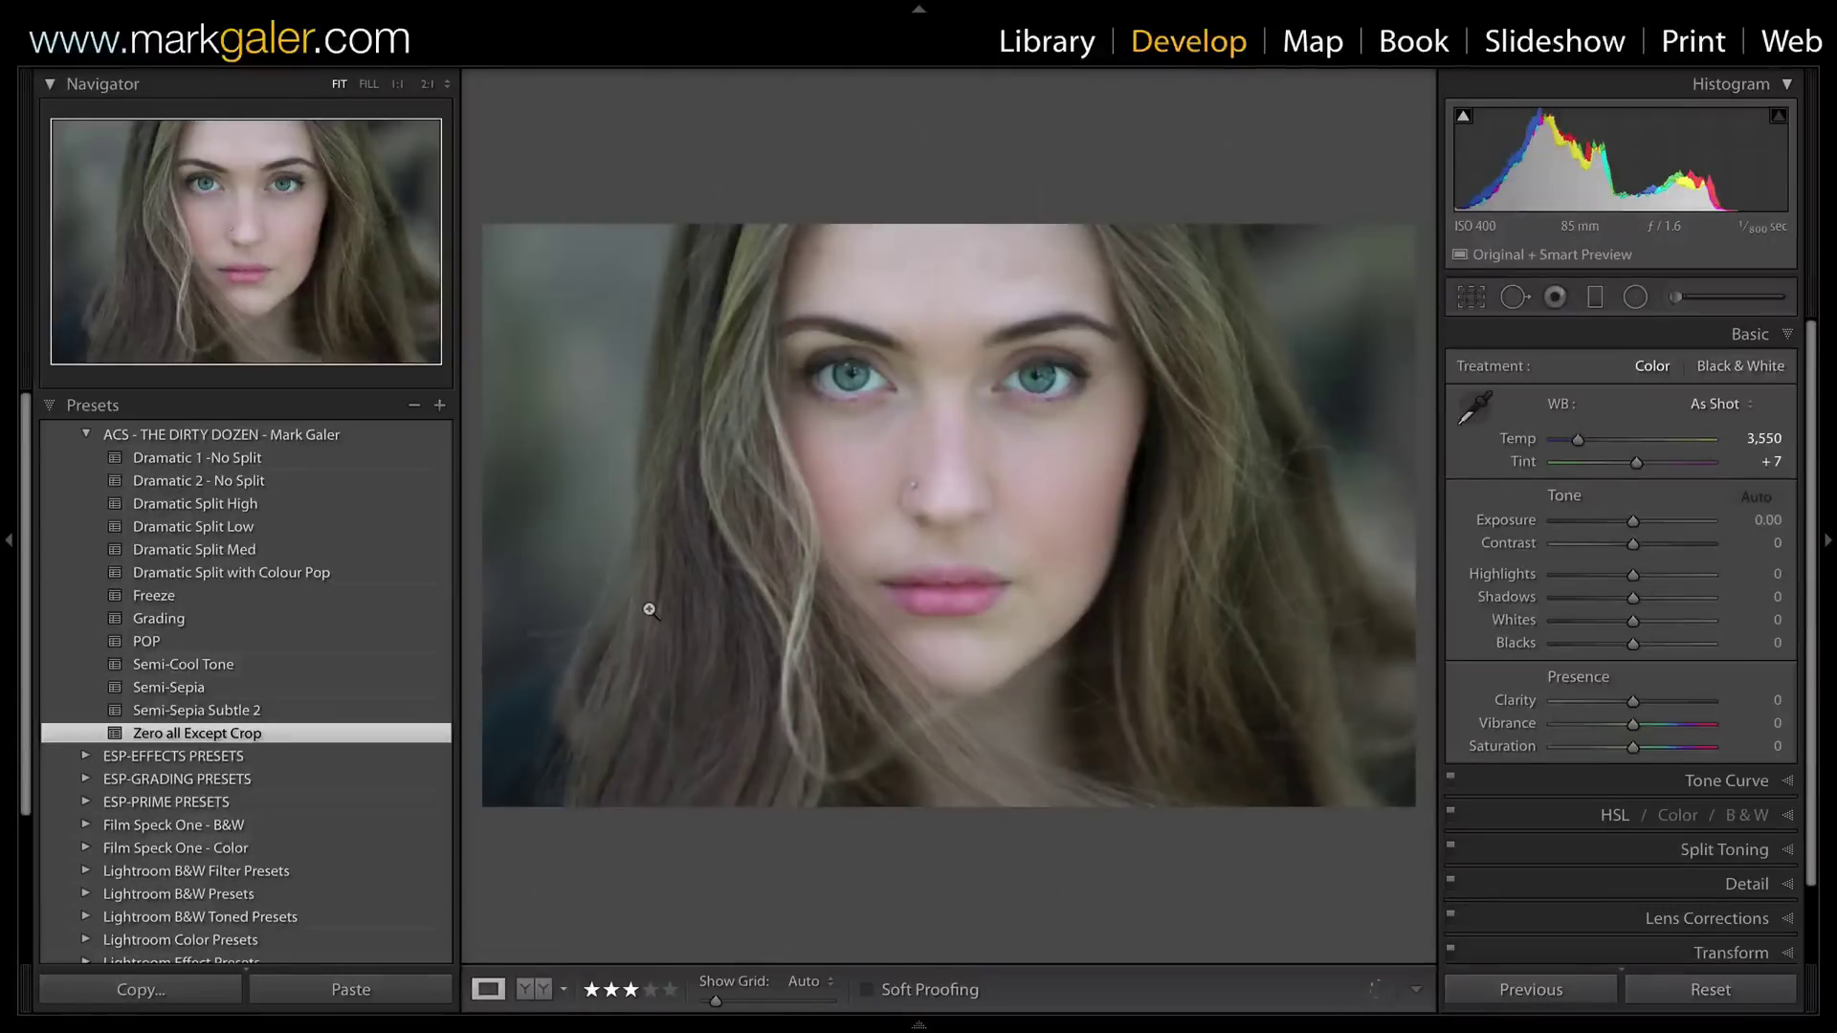
left_click(639, 606)
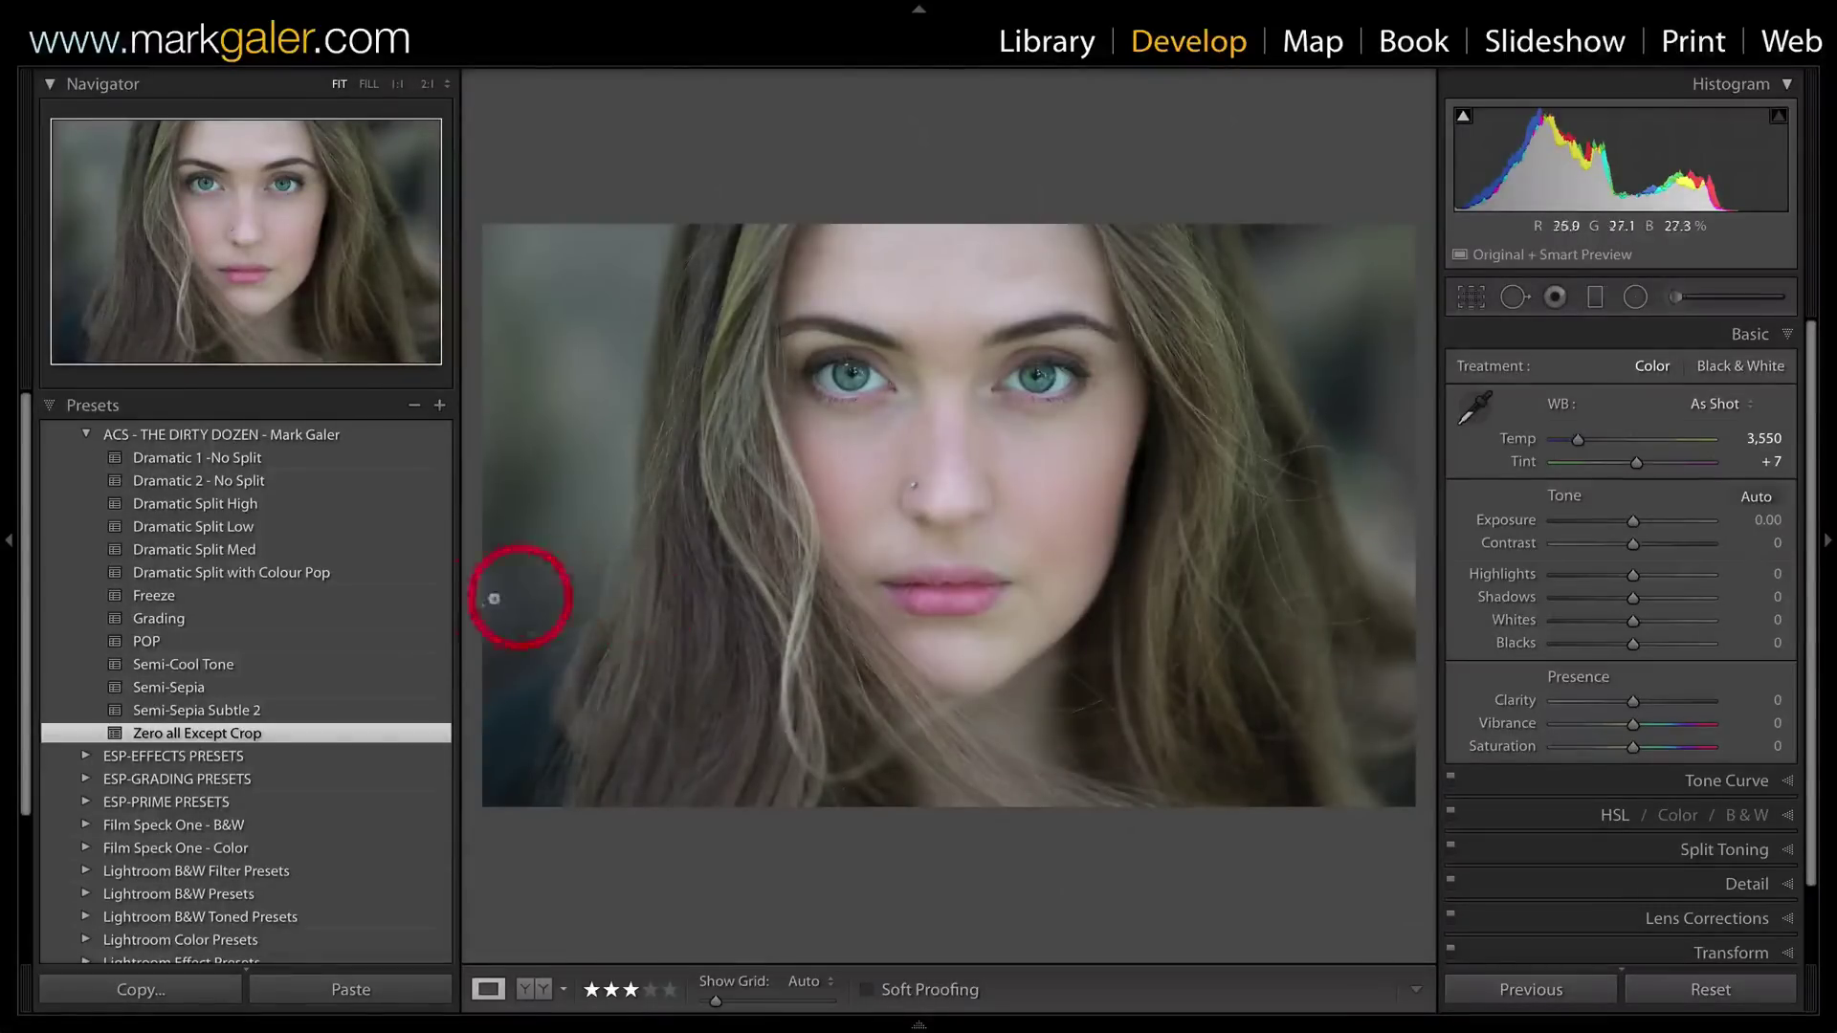
Apply the Semi-Sepia preset and ease Exposure down to +0.60.
left_click(254, 687)
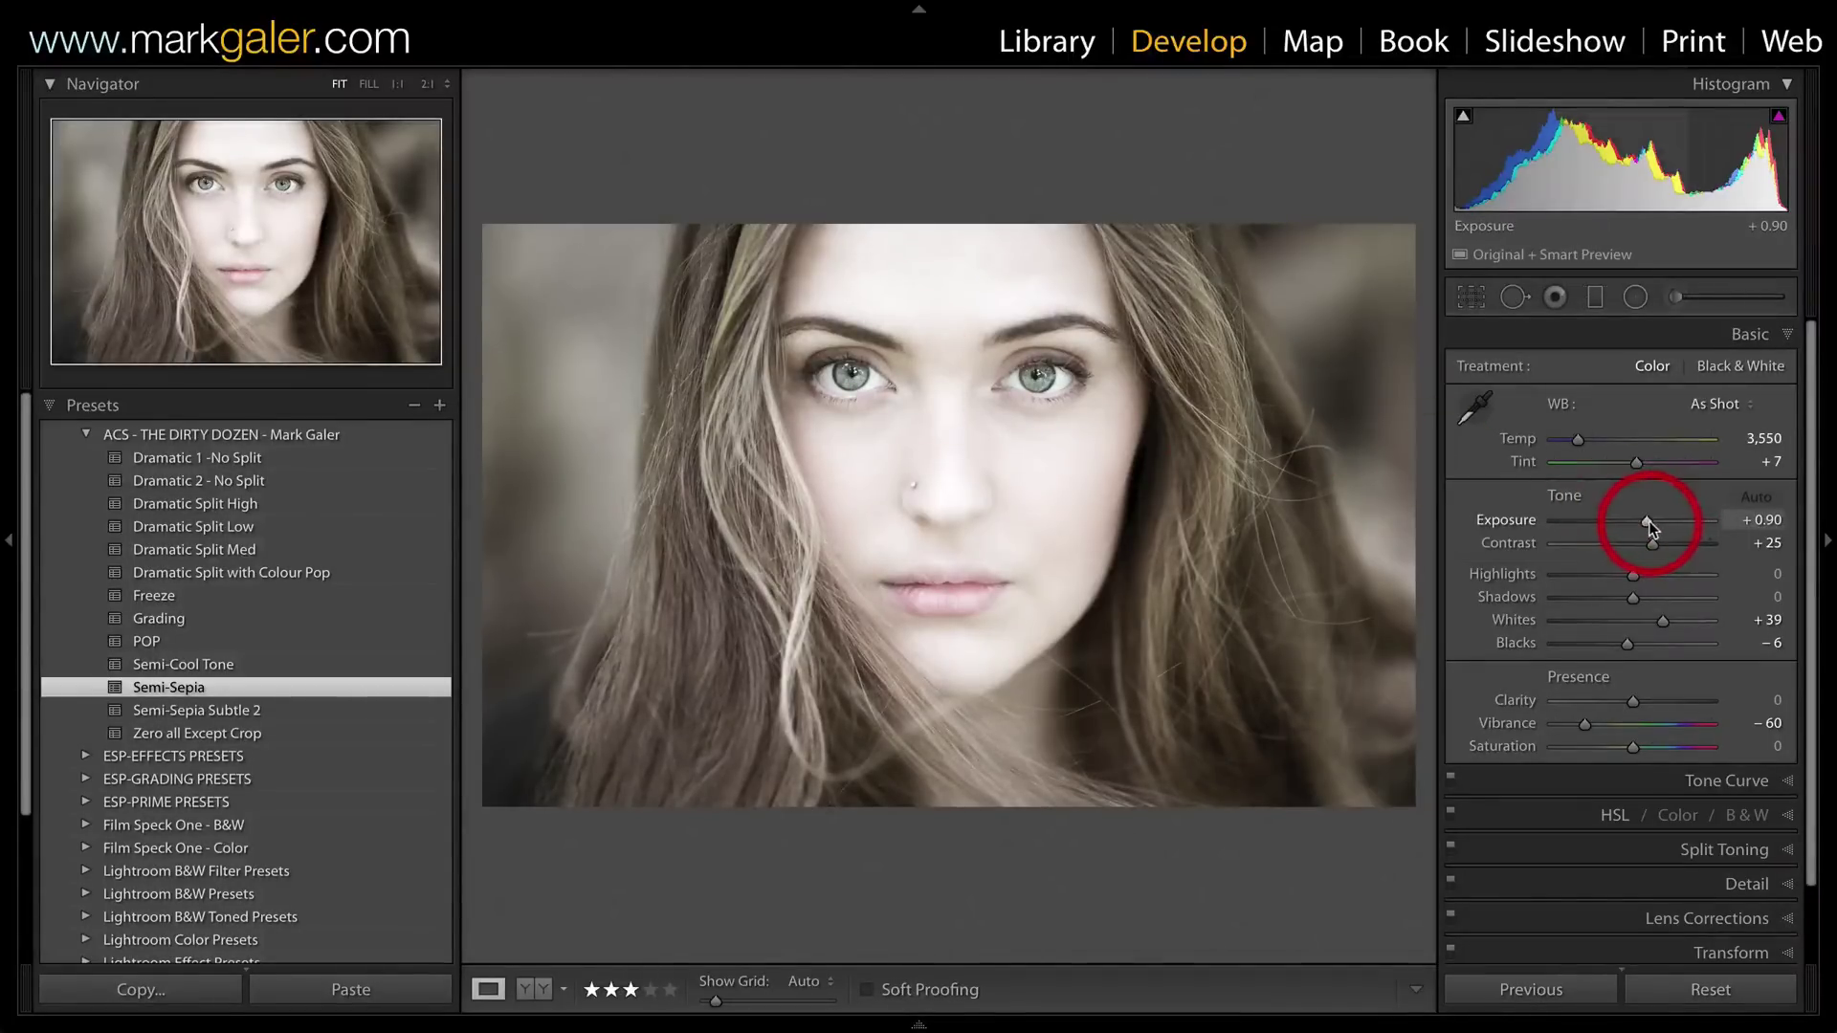
left_click_drag(1645, 520, 1642, 525)
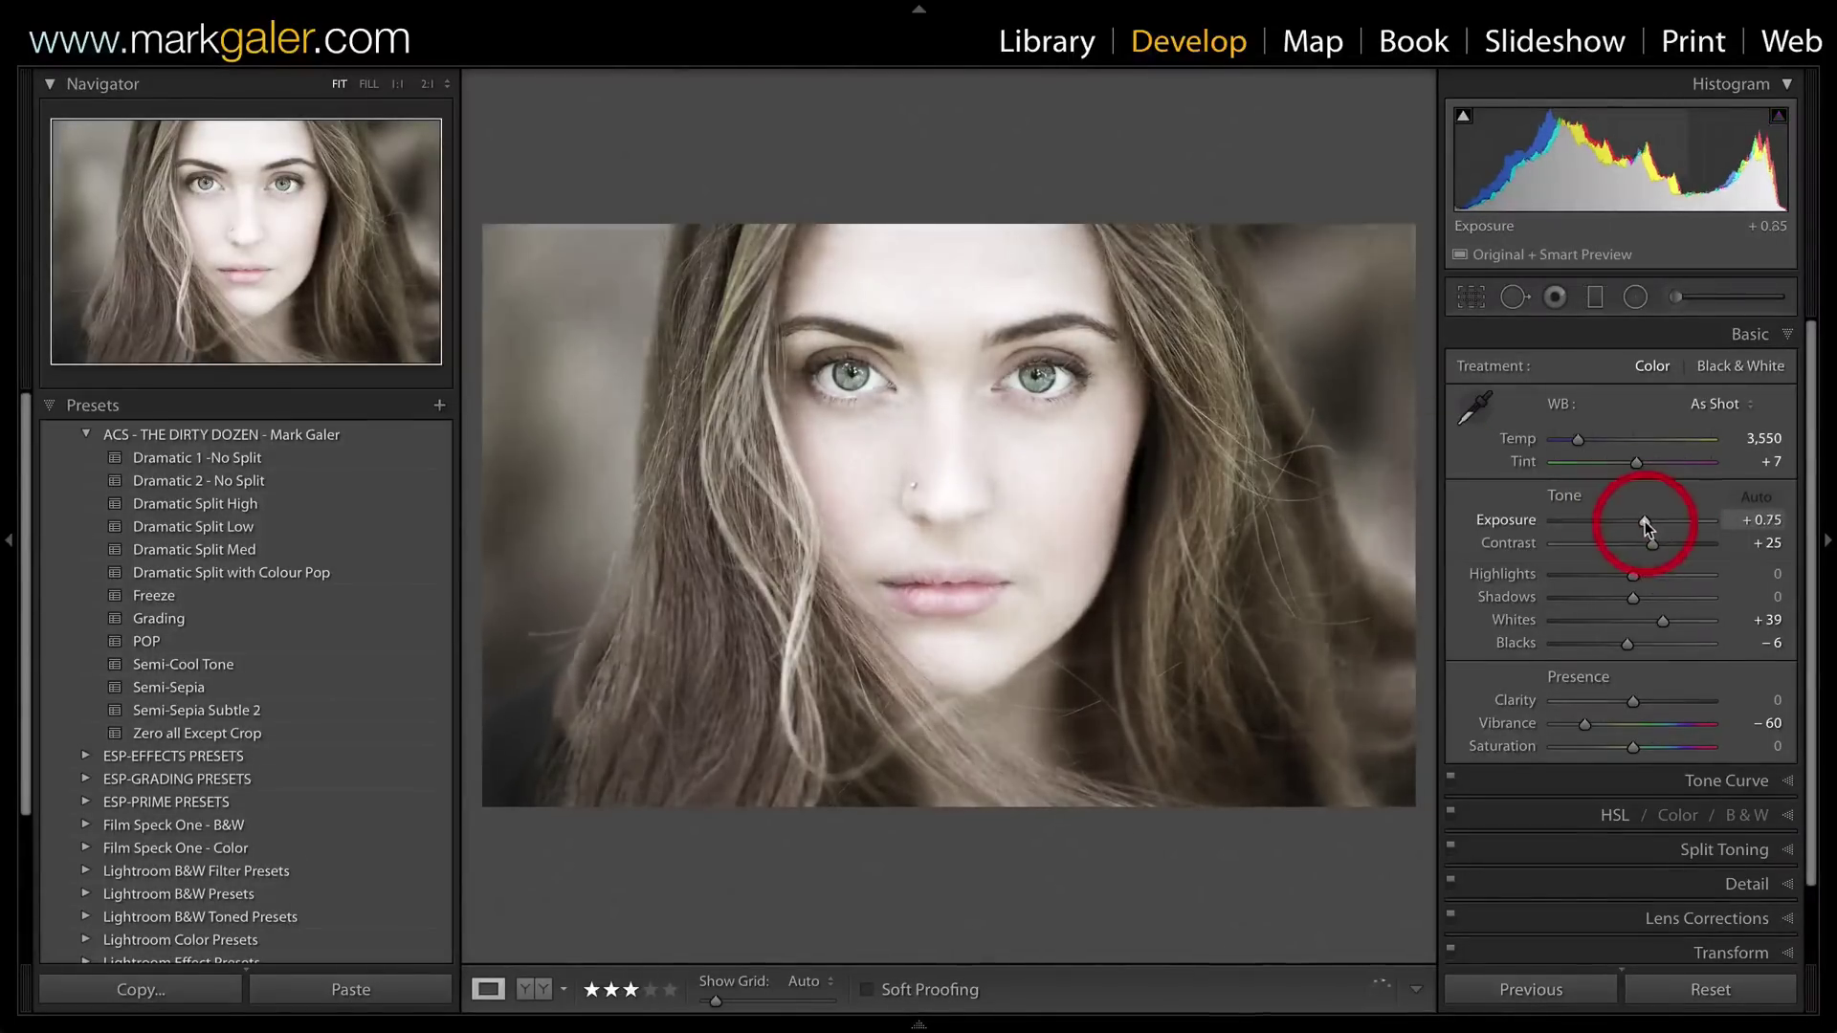
left_click(1527, 547)
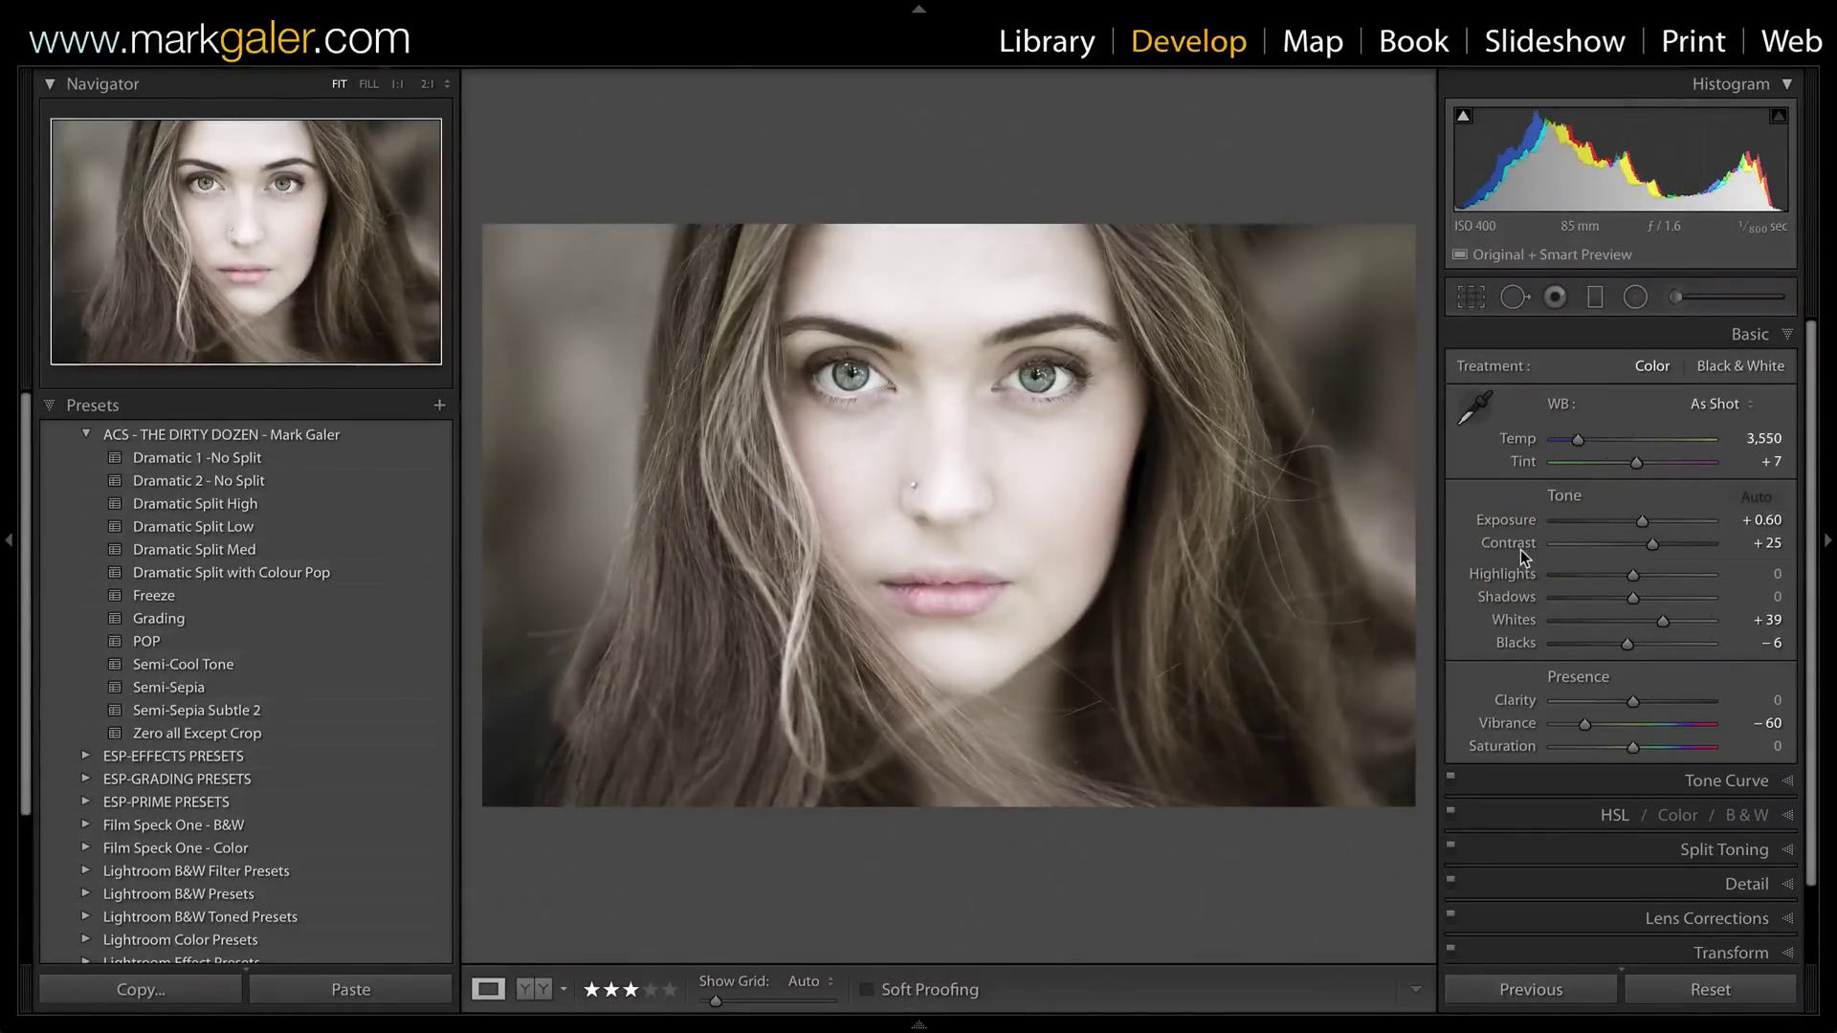
Zero all settings except crop, apply Semi-Cool Tone, and set Exposure to +0.60.
left_click(275, 731)
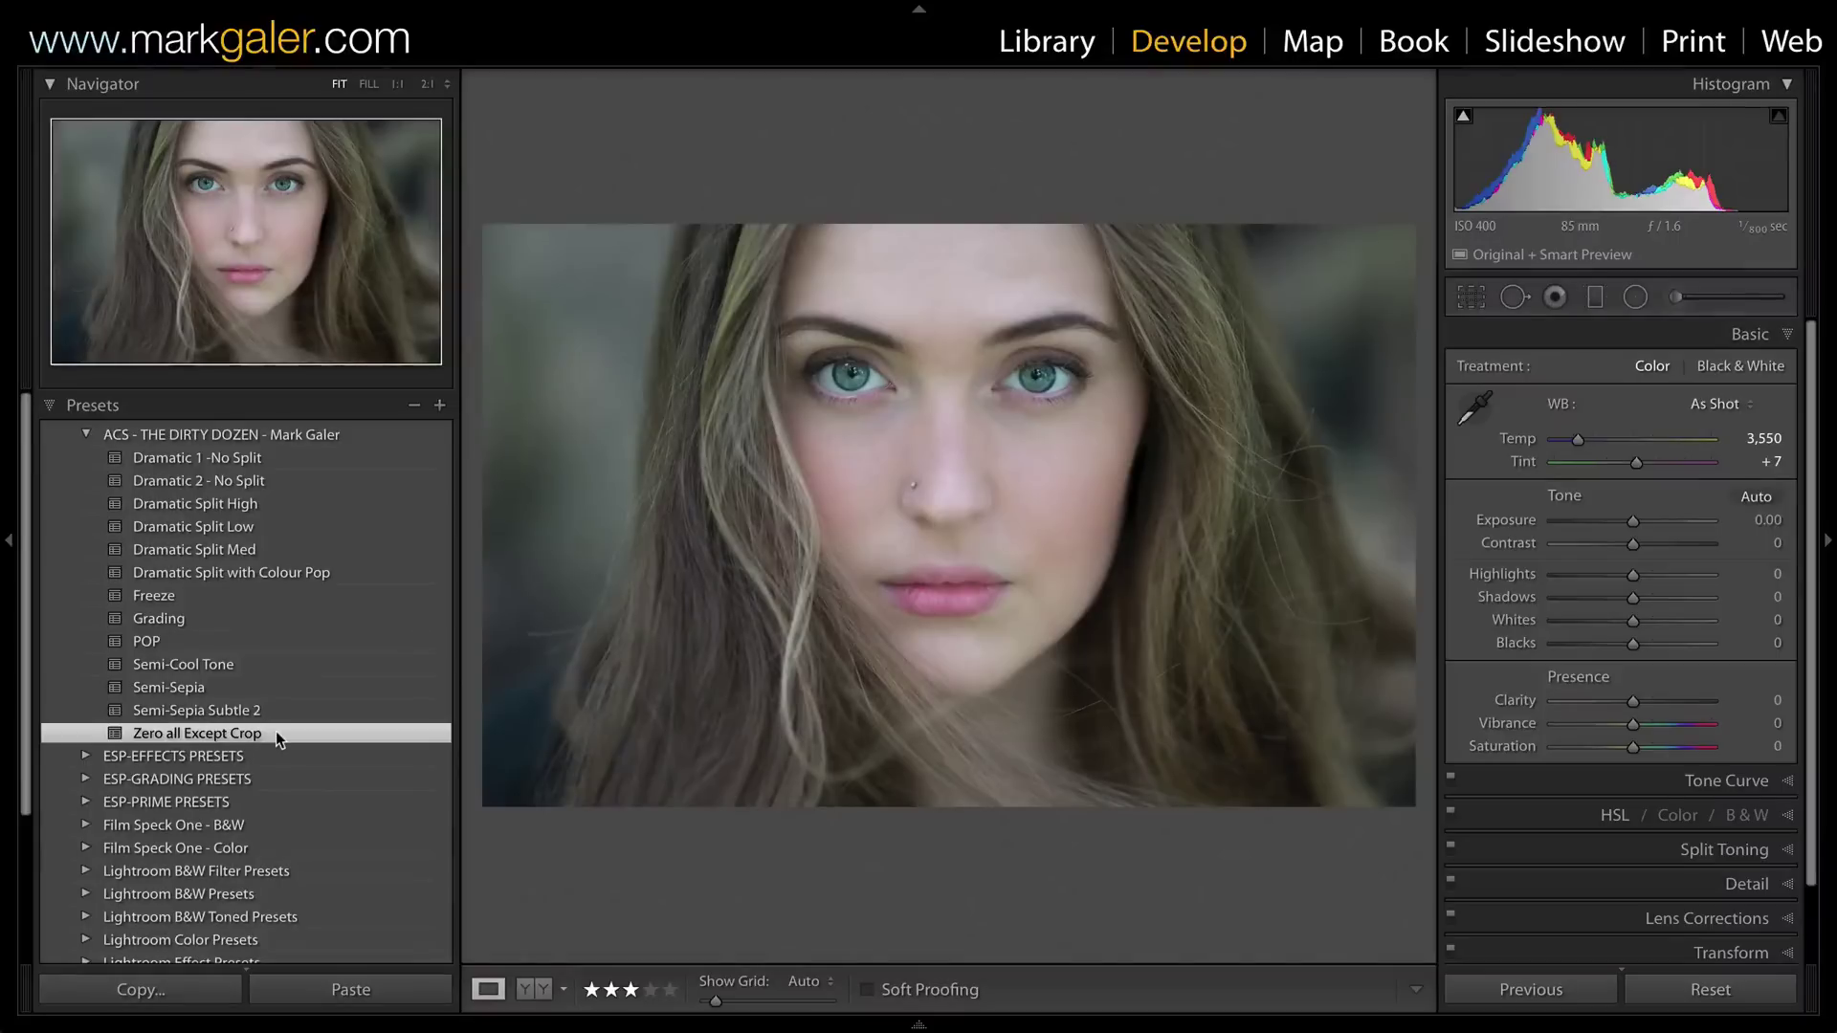
left_click(284, 668)
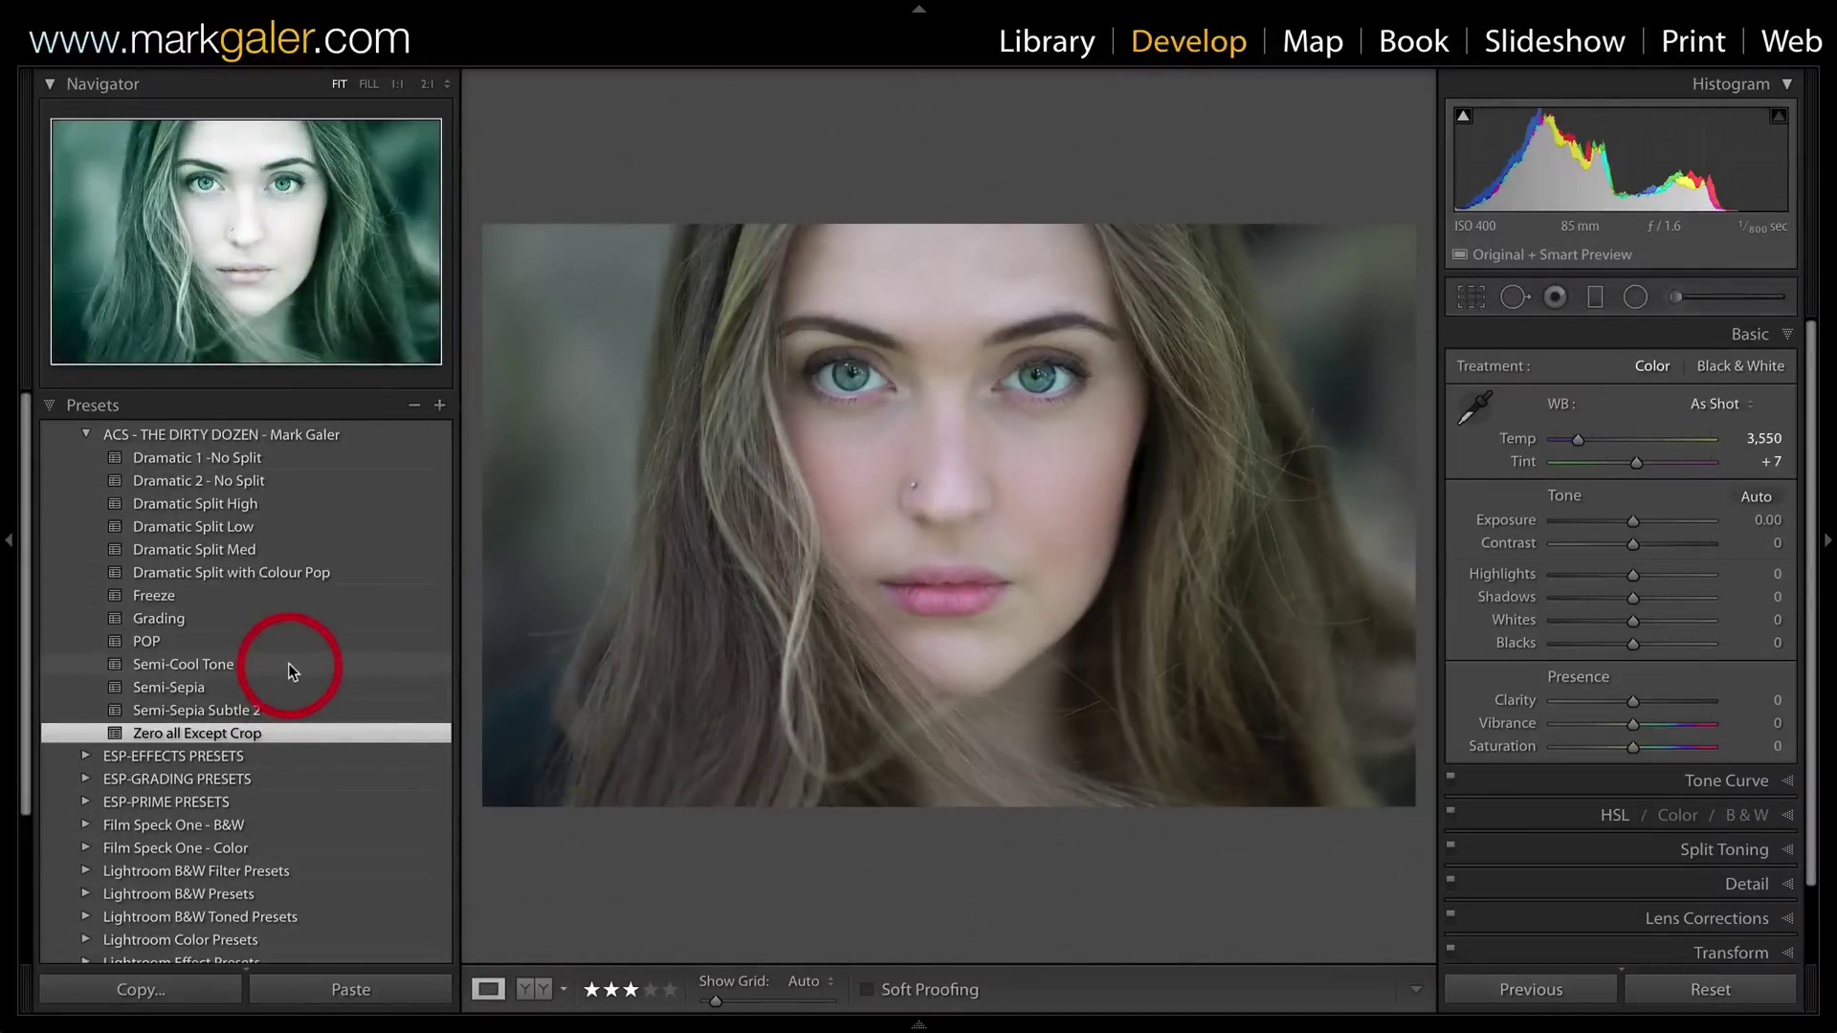
left_click(289, 664)
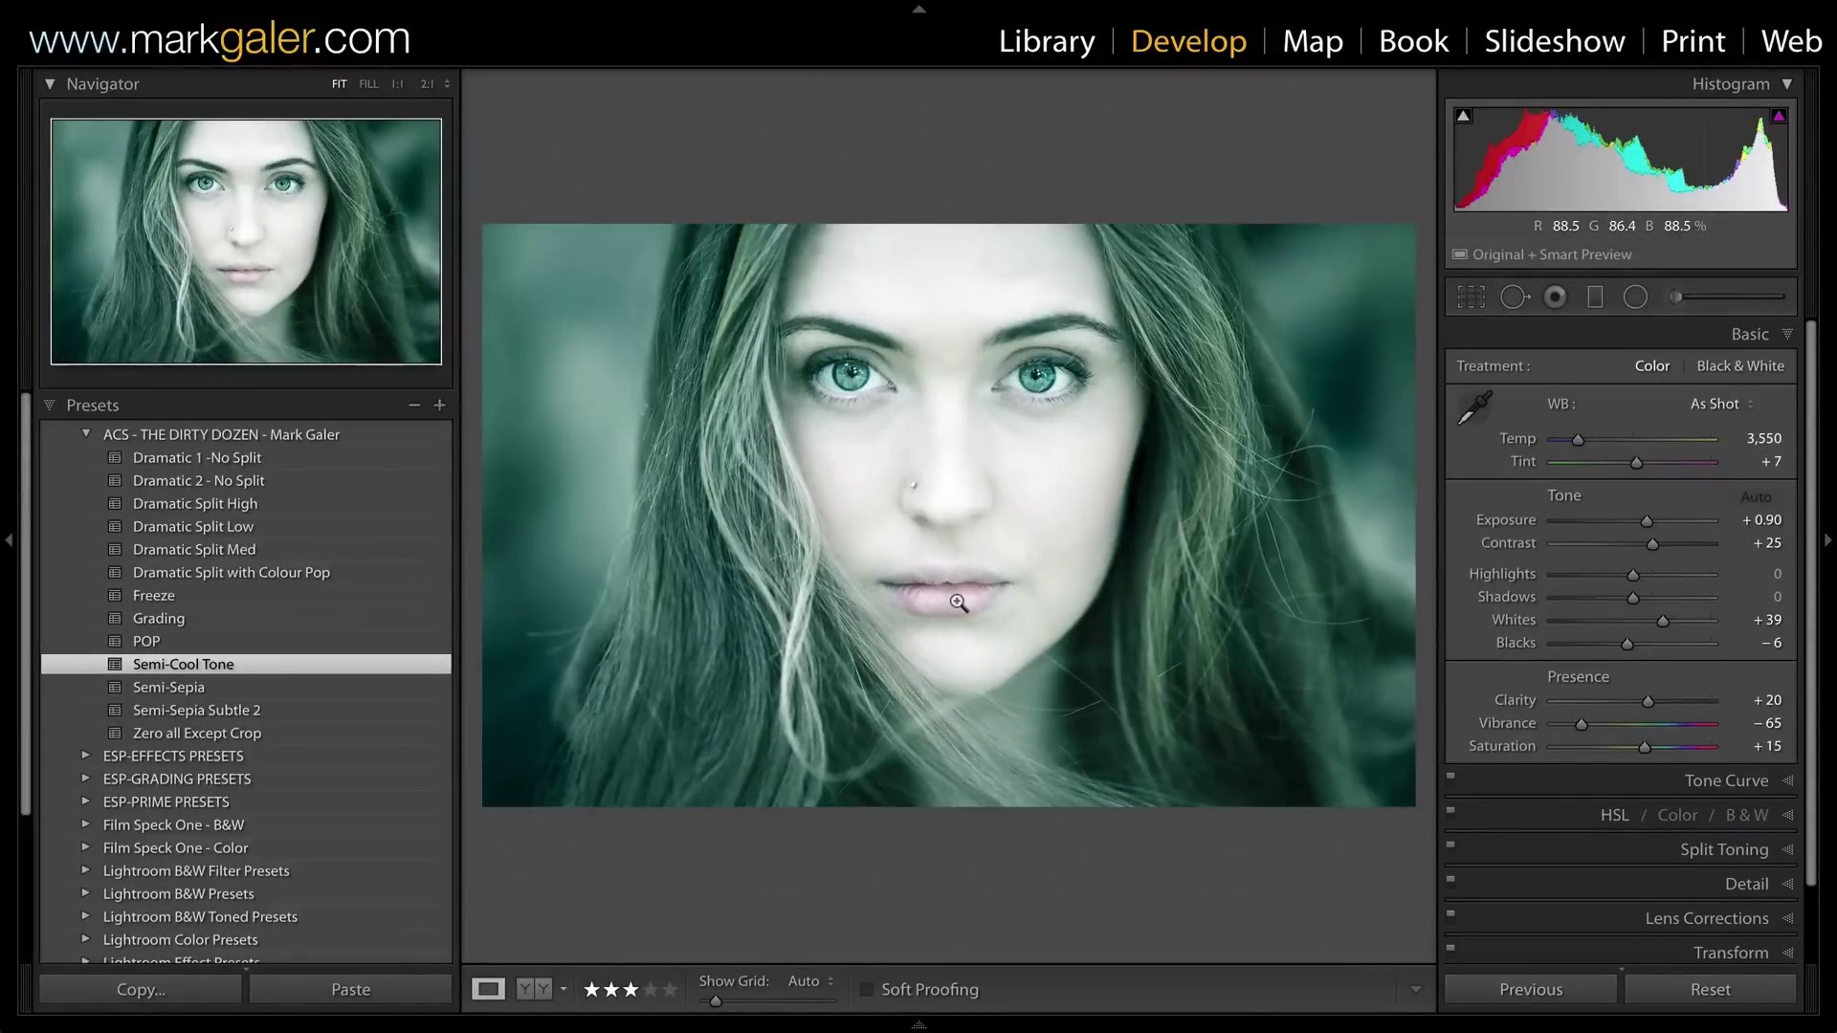
left_click_drag(1646, 520, 1642, 525)
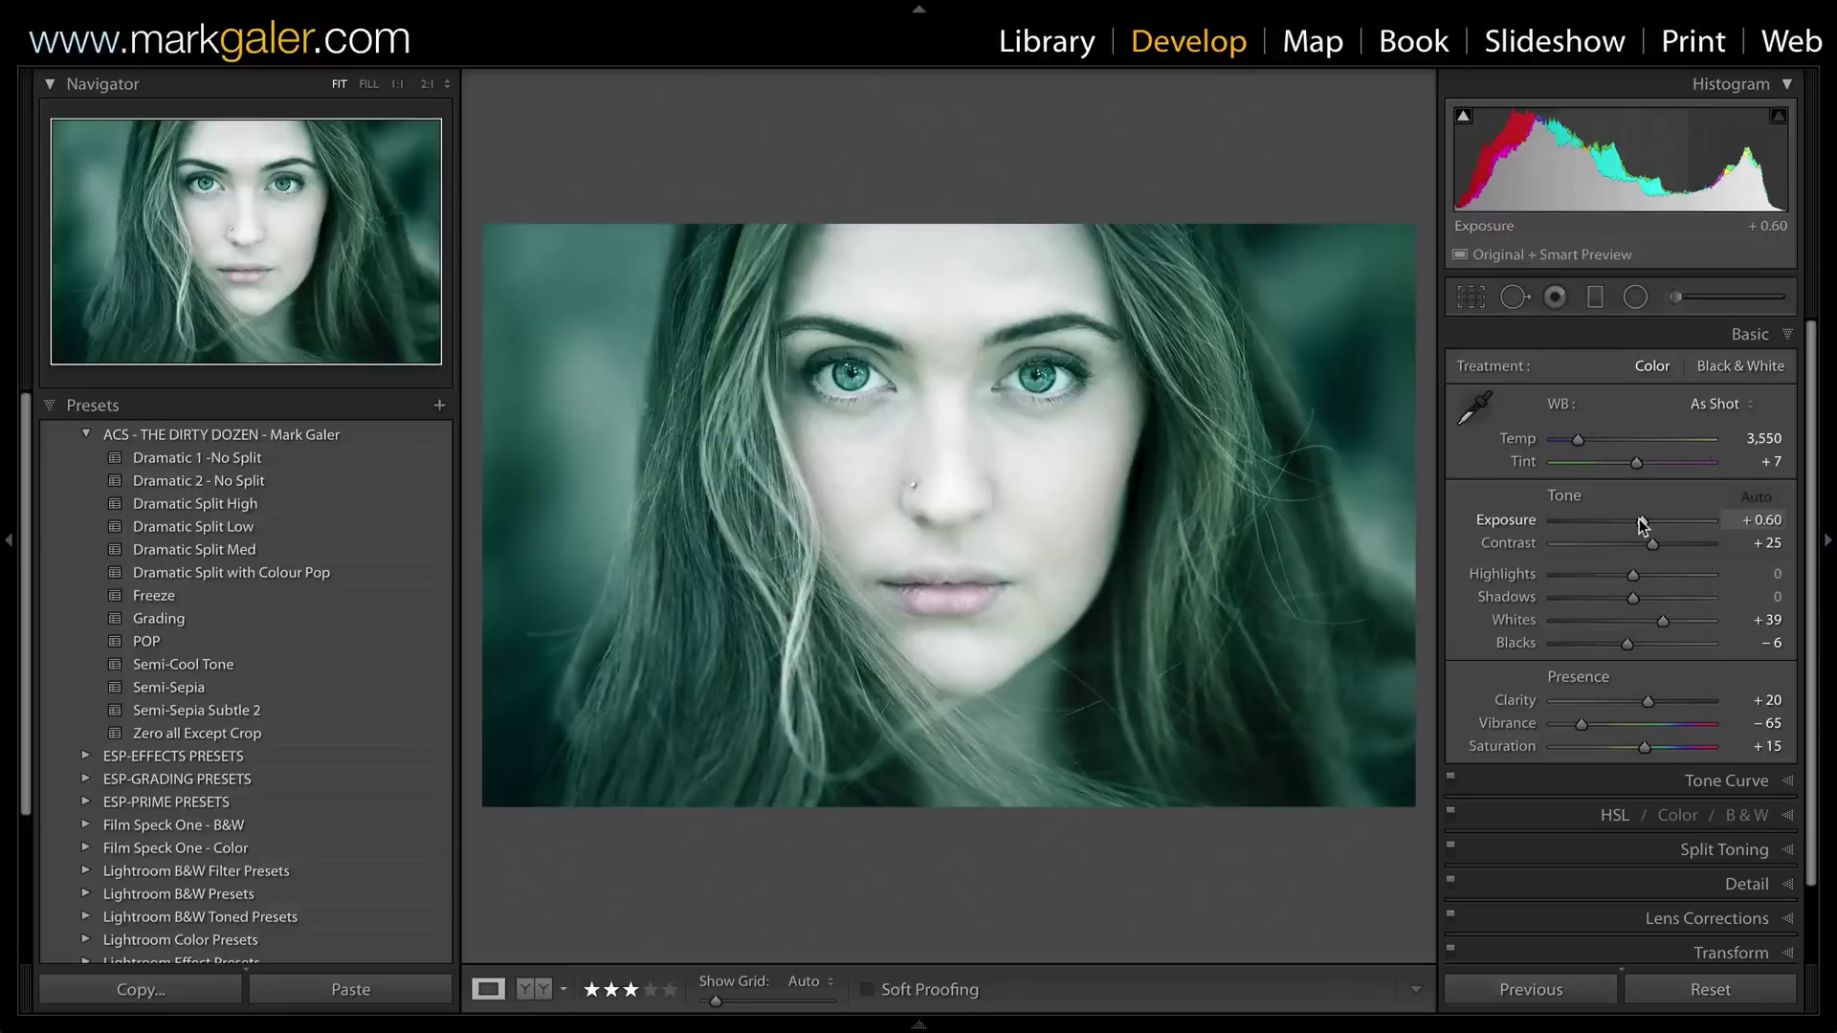